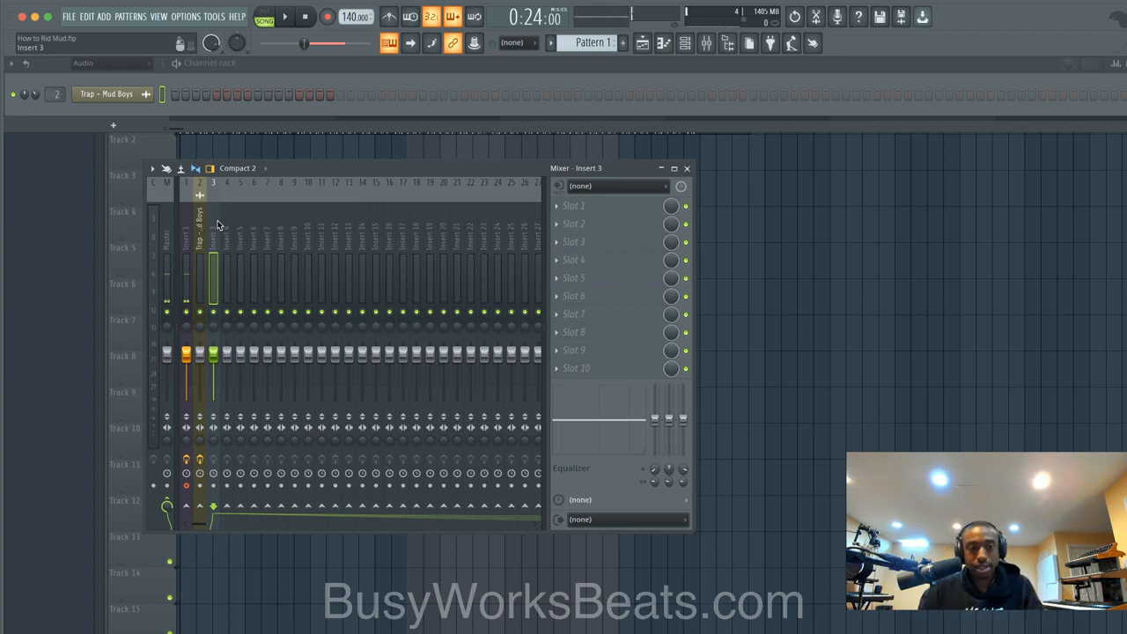
Step: Turn off the slot 10 solo on the Trap - Mud Boys mixer track and audition the beat
click(194, 244)
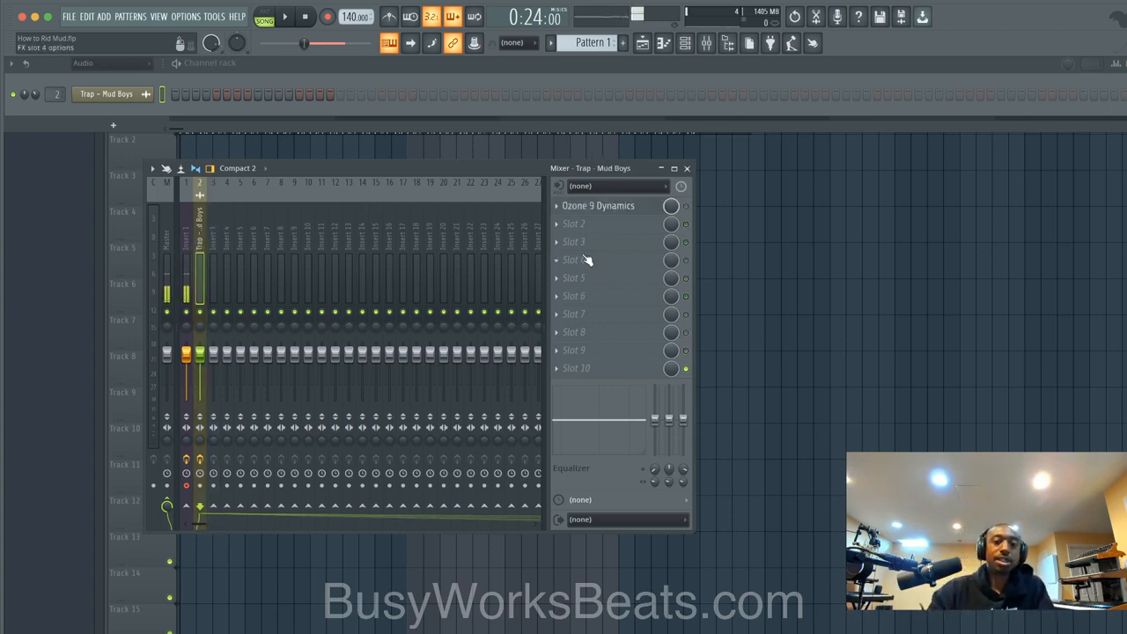
right_click(690, 374)
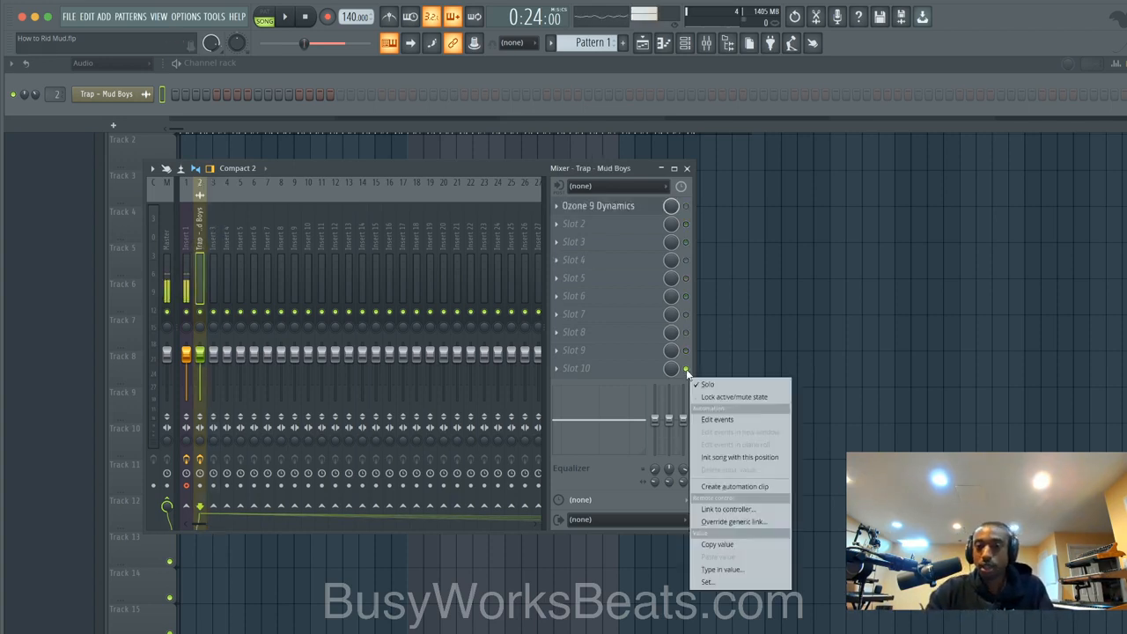
click(698, 381)
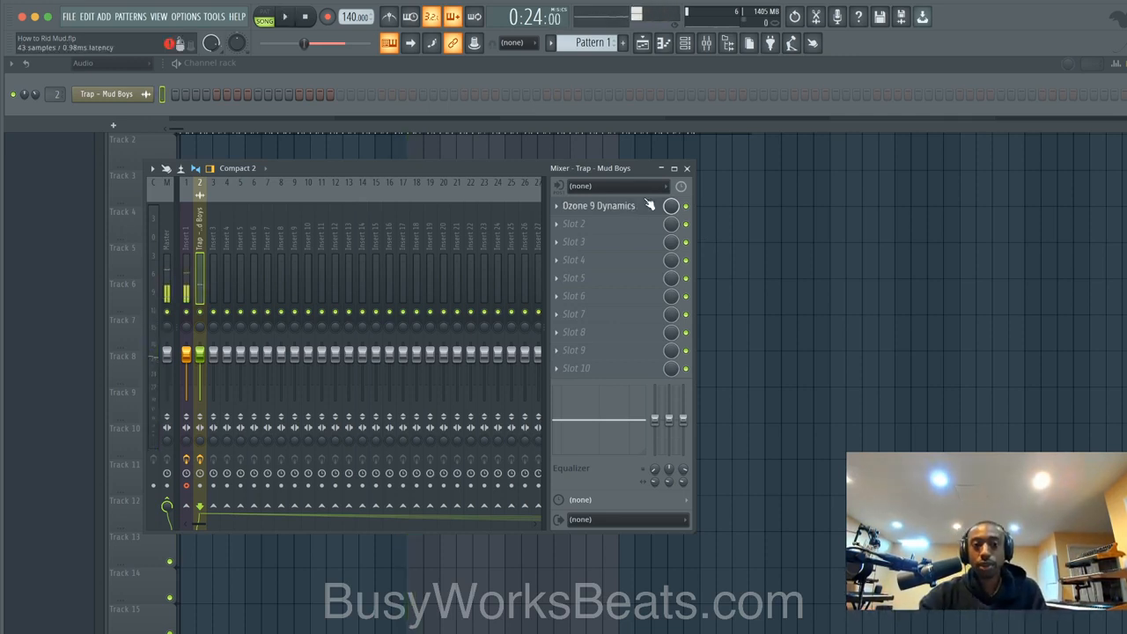
key(space)
key(space)
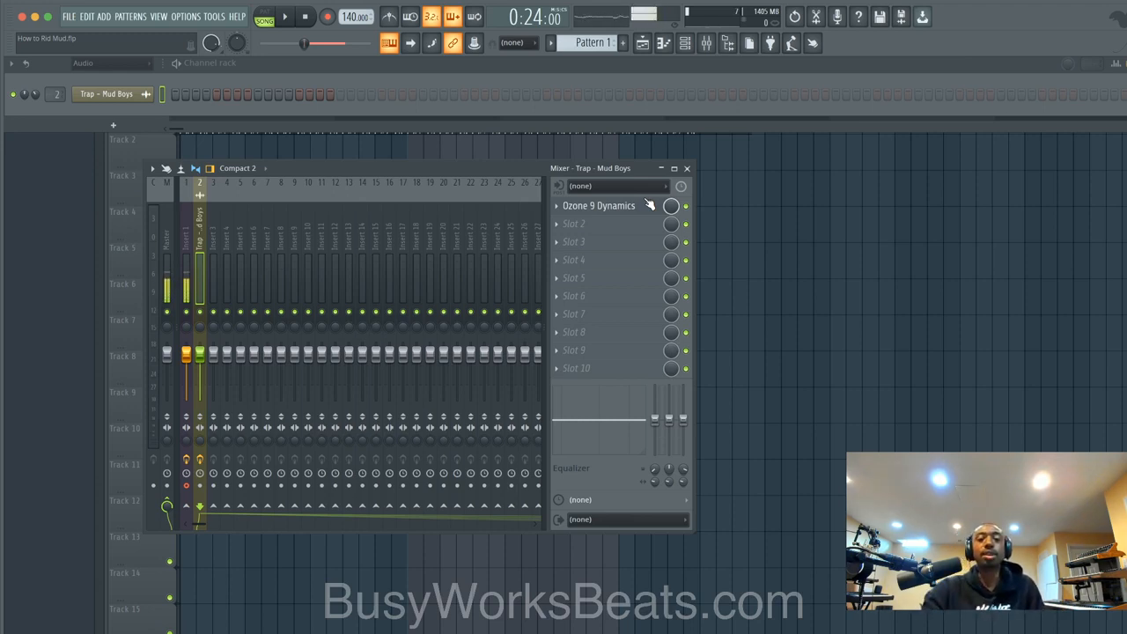
Step: Open the Ozone 9 Dynamics effect on the Trap - Mud Boys track with its channel mode set to Stereo
click(644, 199)
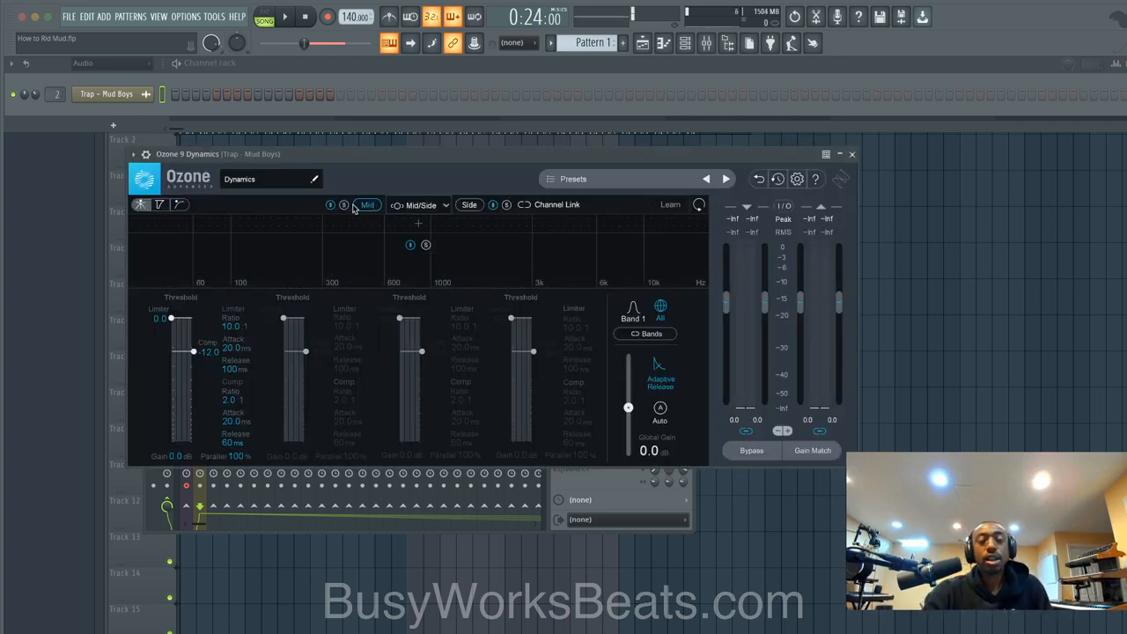
click(429, 206)
click(421, 222)
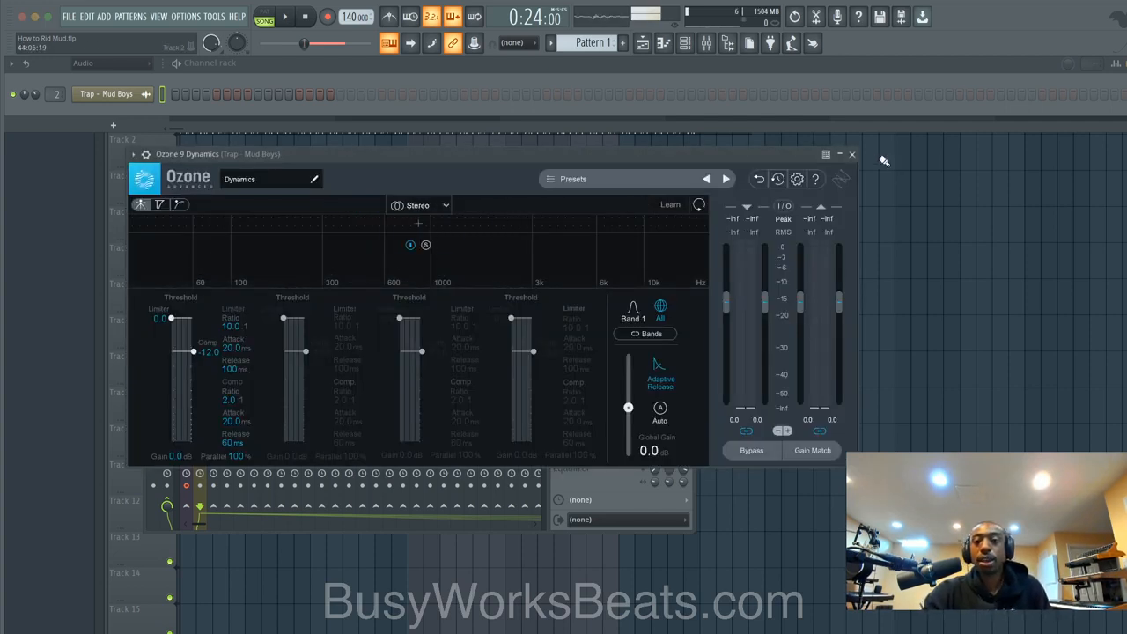
click(851, 155)
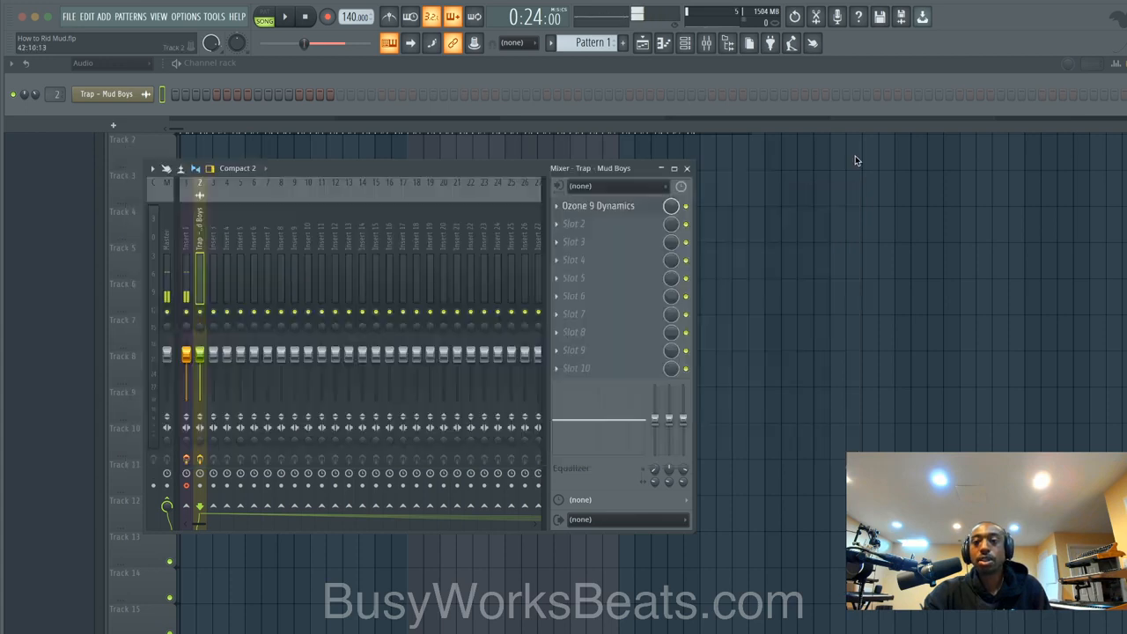
click(617, 206)
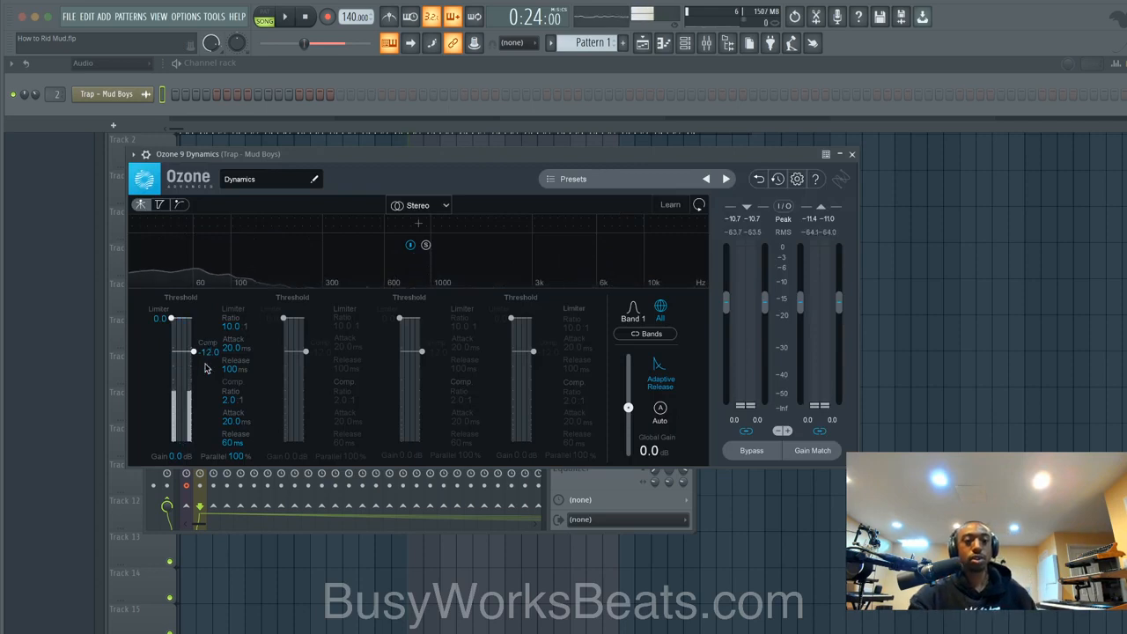
Step: Split the spectrum at about 94 Hz during playback and lower band 1's compressor threshold to about -23.7 dB
key(space)
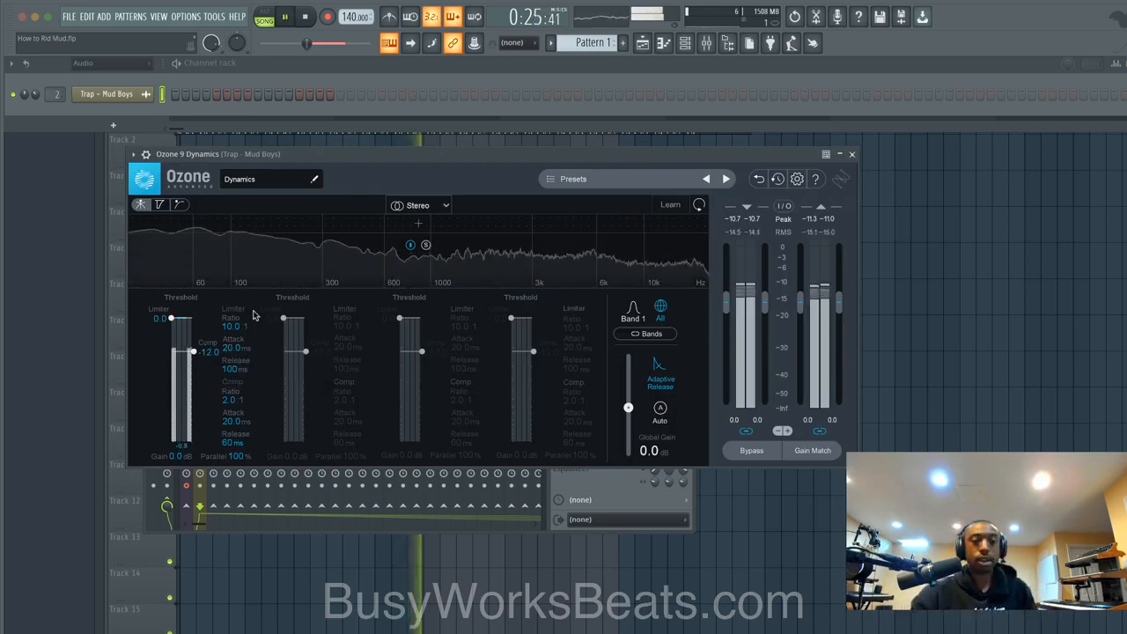
click(225, 226)
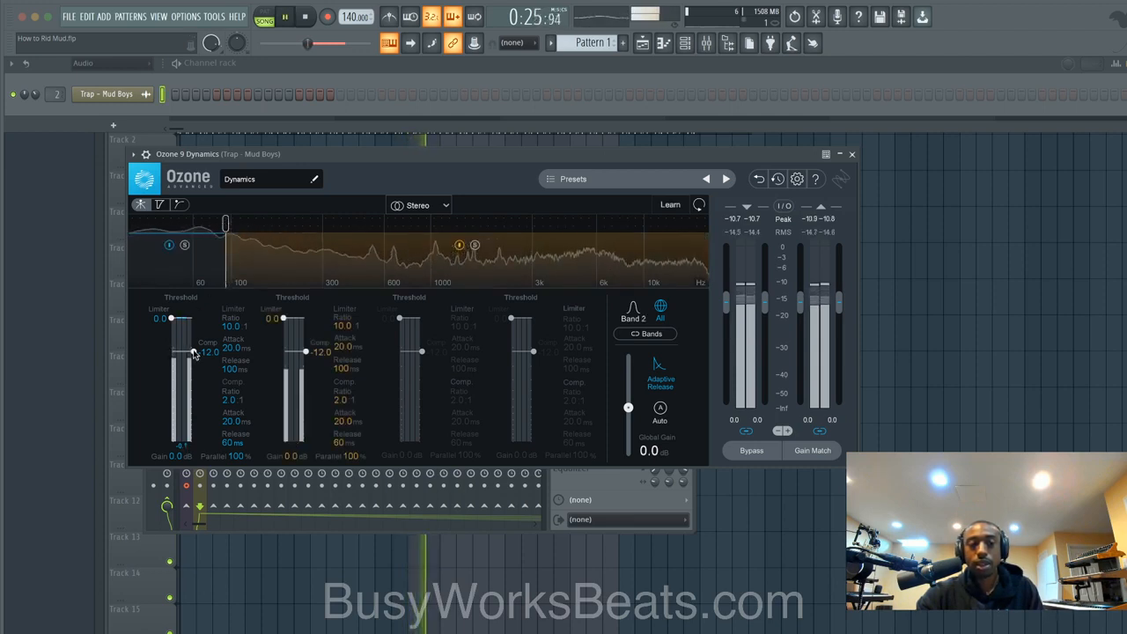
drag(193, 351, 199, 371)
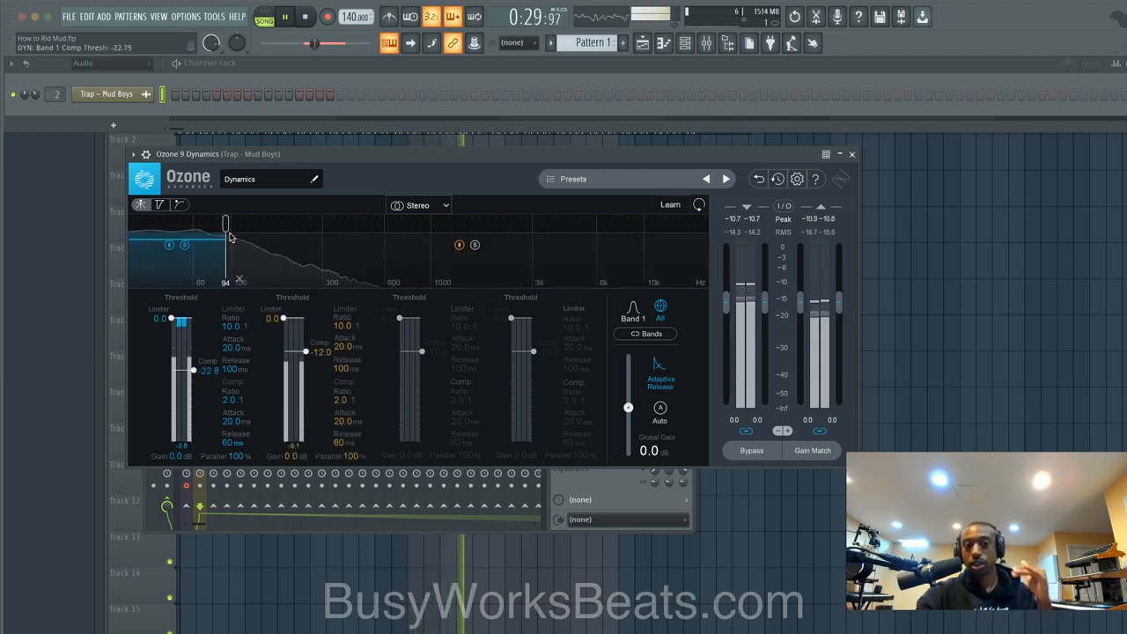
key(space)
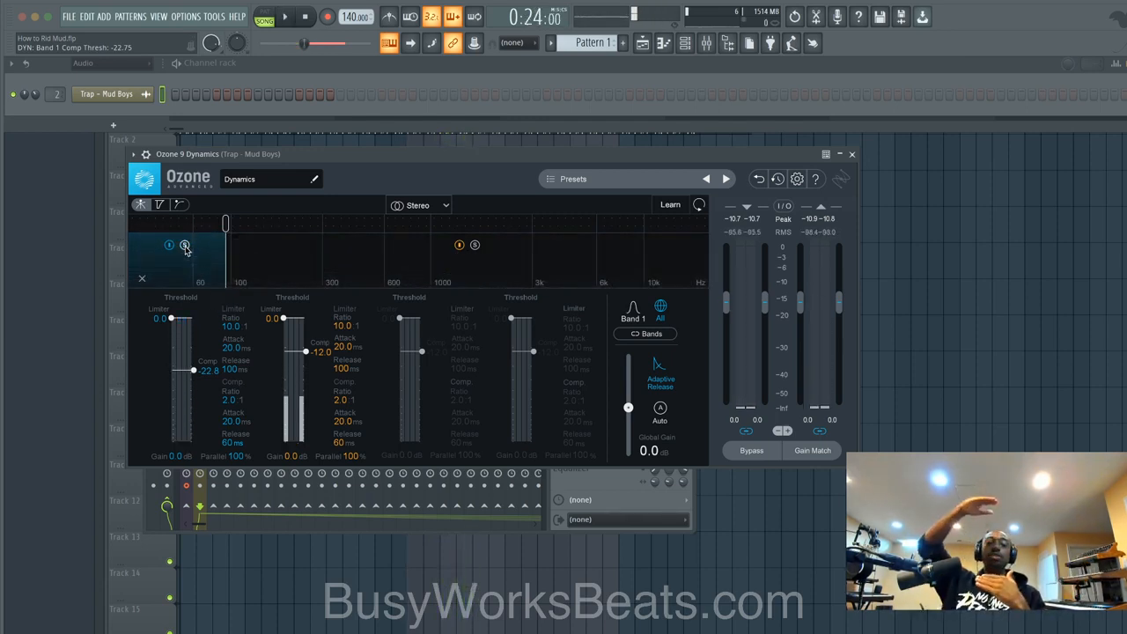
key(space)
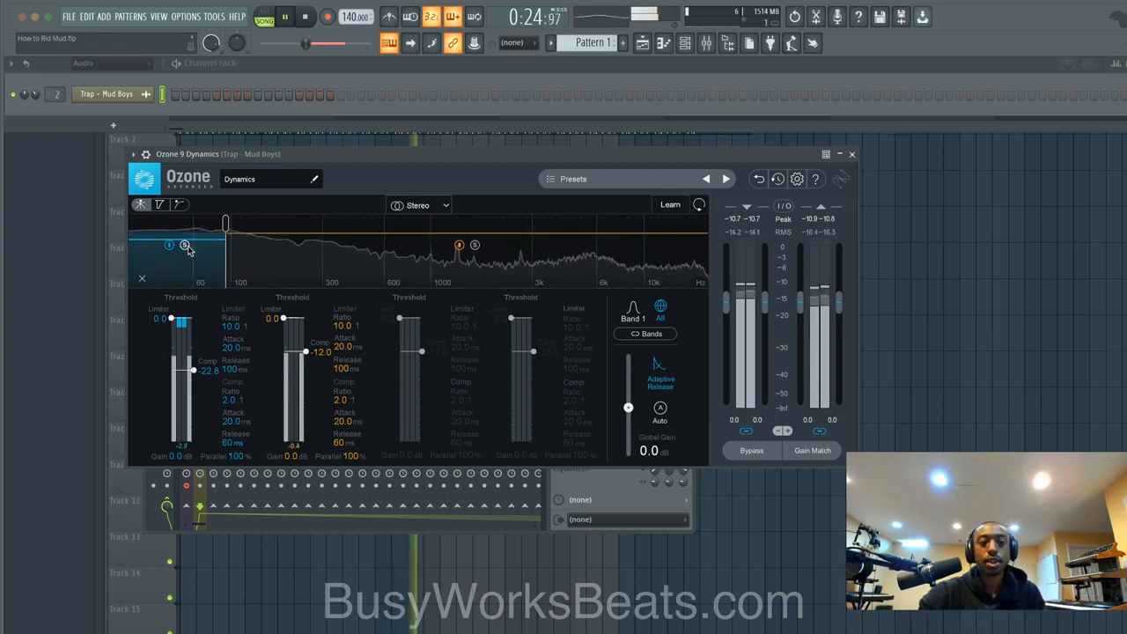
drag(195, 356, 195, 364)
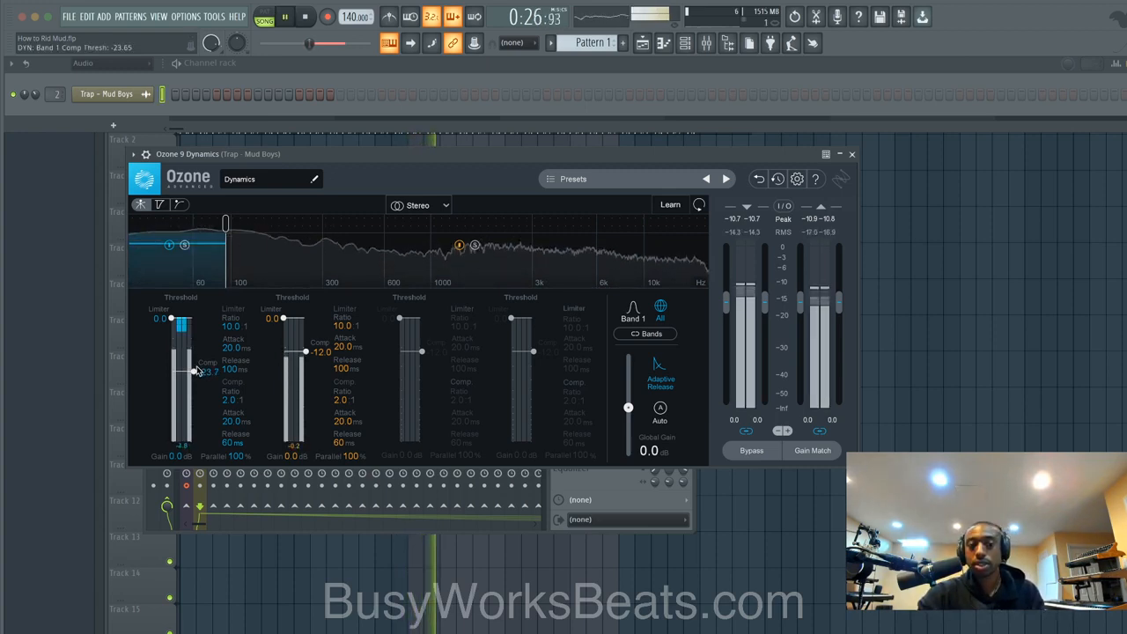
Step: Set band 1's compressor attack to 30 ms and its release to 80 ms
key(space)
double_click(231, 418)
text(30)
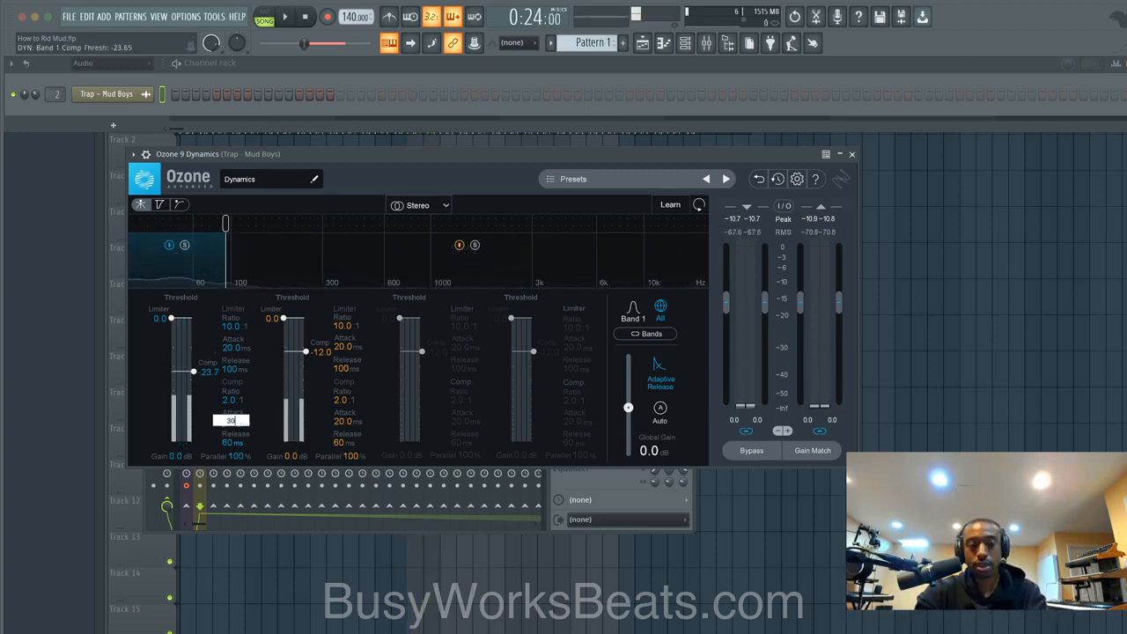
key(Return)
double_click(230, 442)
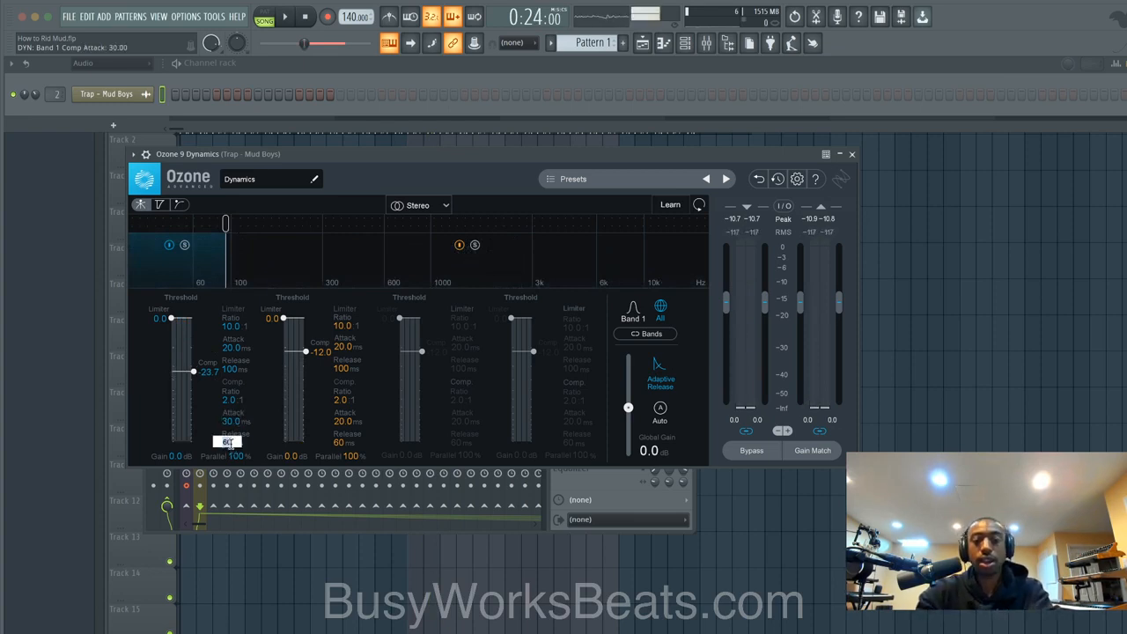
text(80)
key(Return)
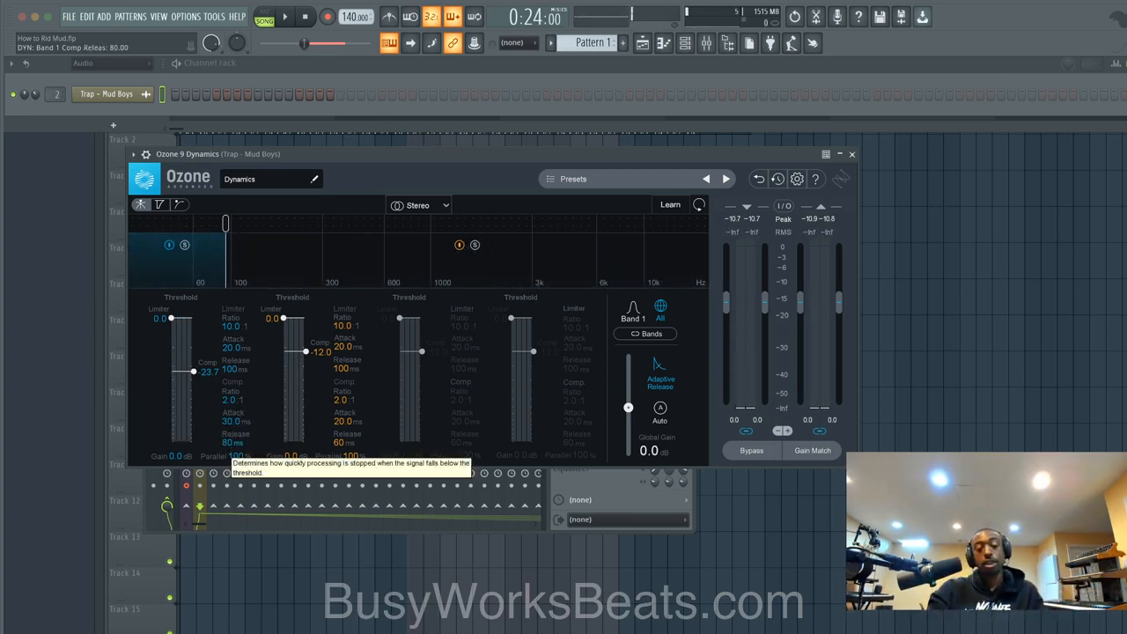
Step: Audition the compressed beat and lower band 1's compressor threshold to about -26 dB
key(space)
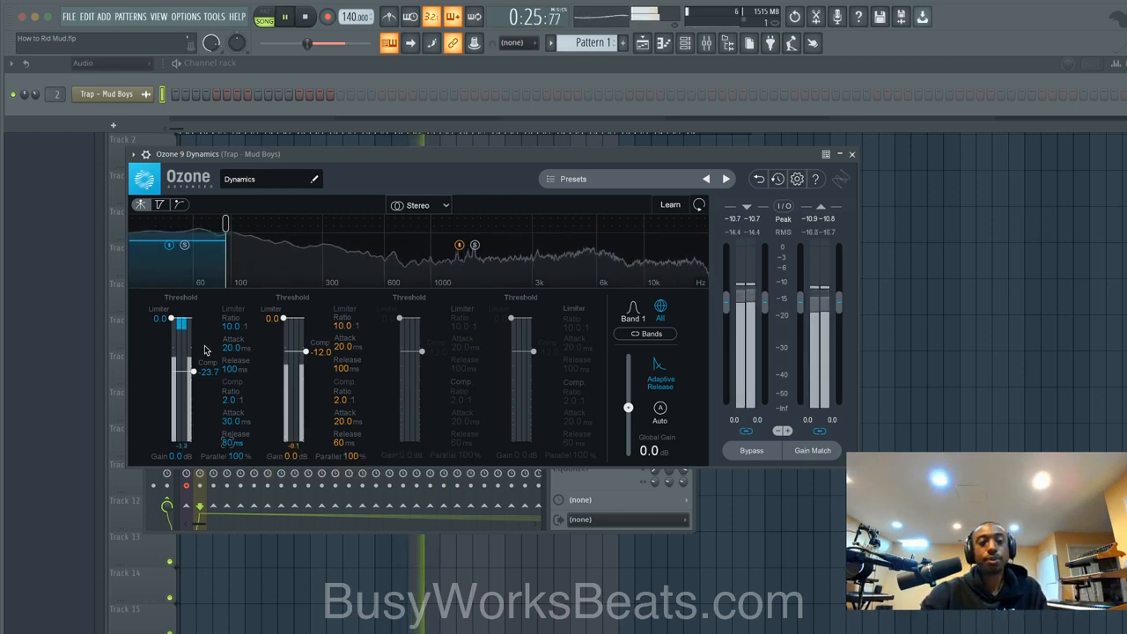
key(space)
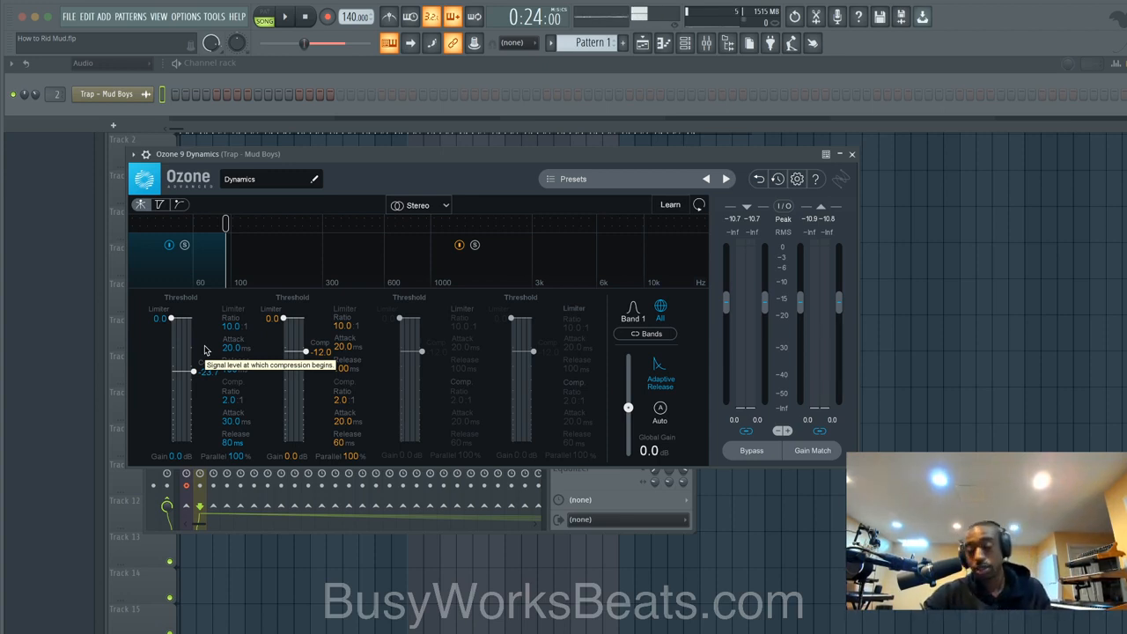
key(space)
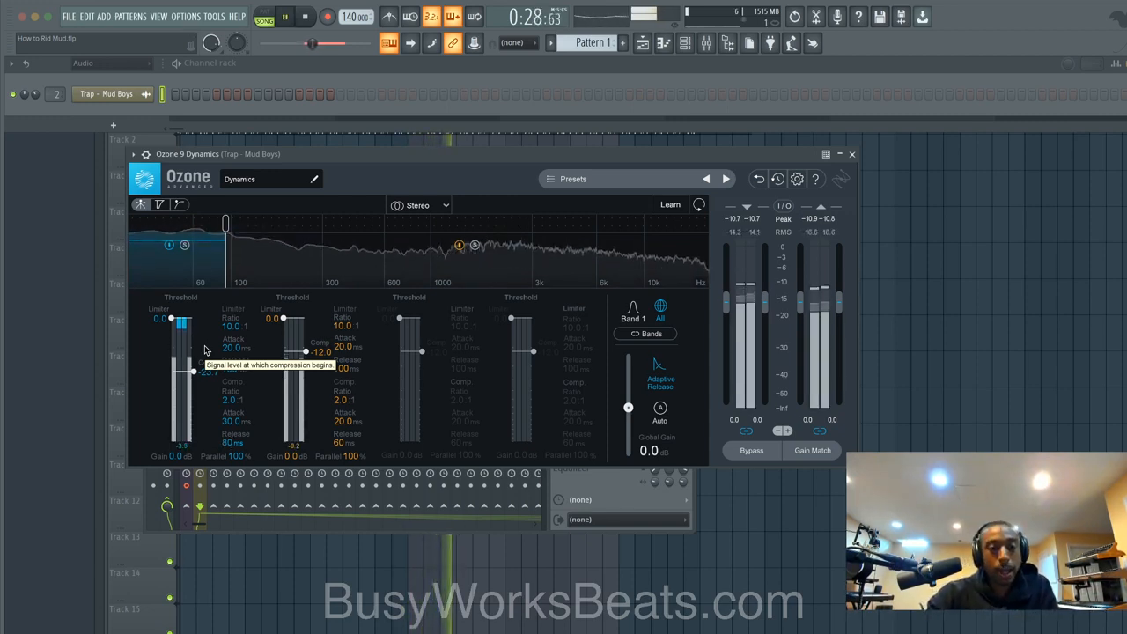
key(space)
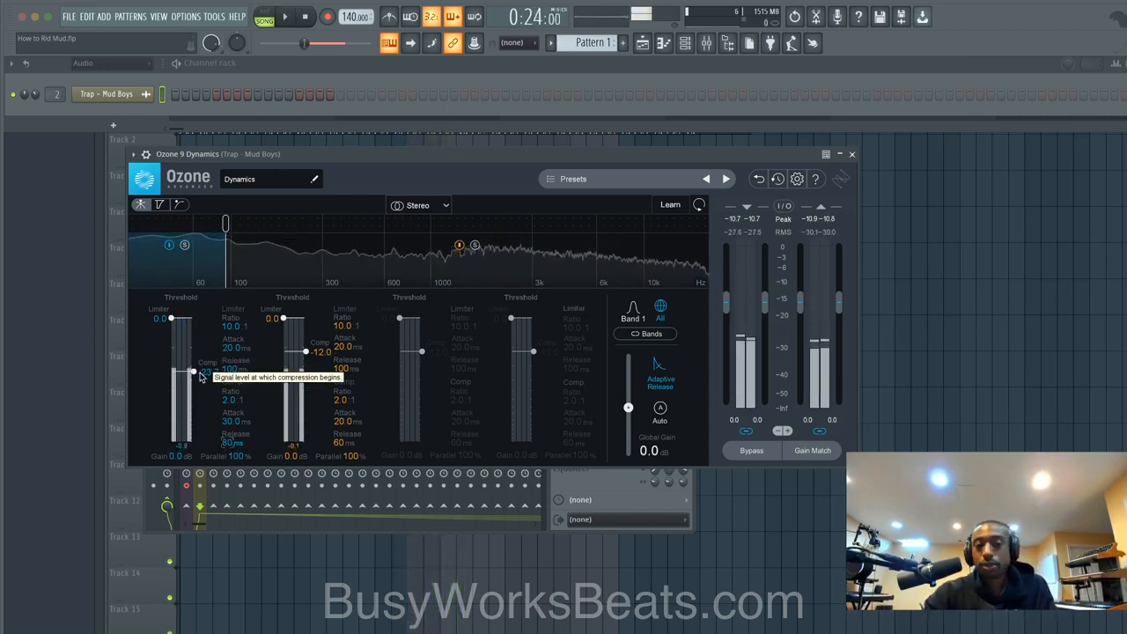
drag(199, 374, 200, 376)
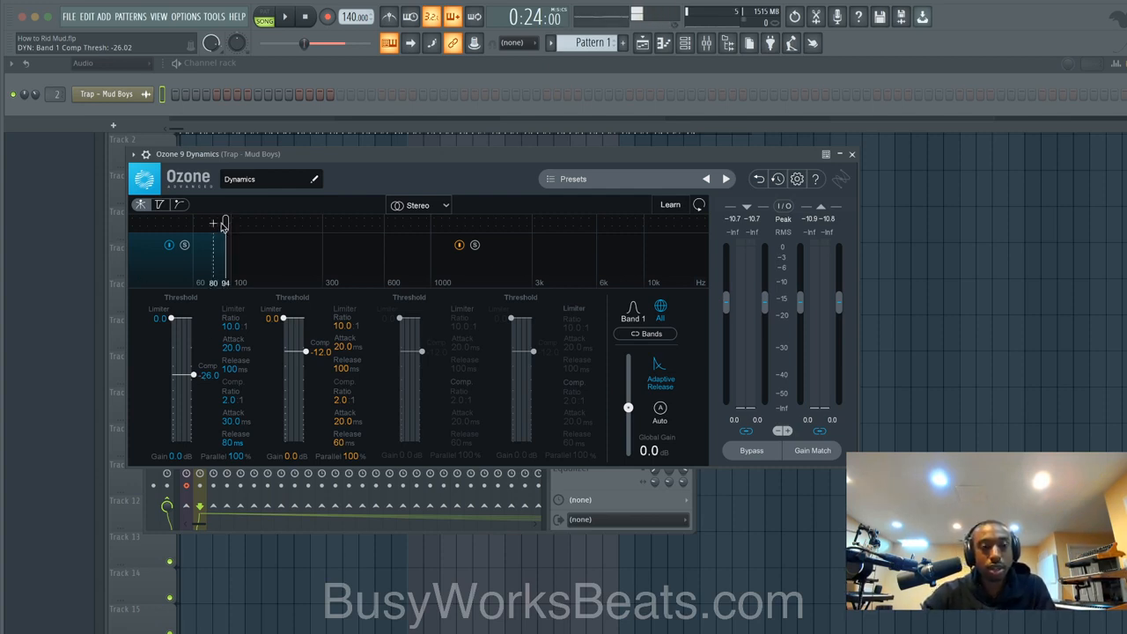
Step: Play the beat briefly and move the crossover between bands 1 and 2 down to about 77 Hz
key(space)
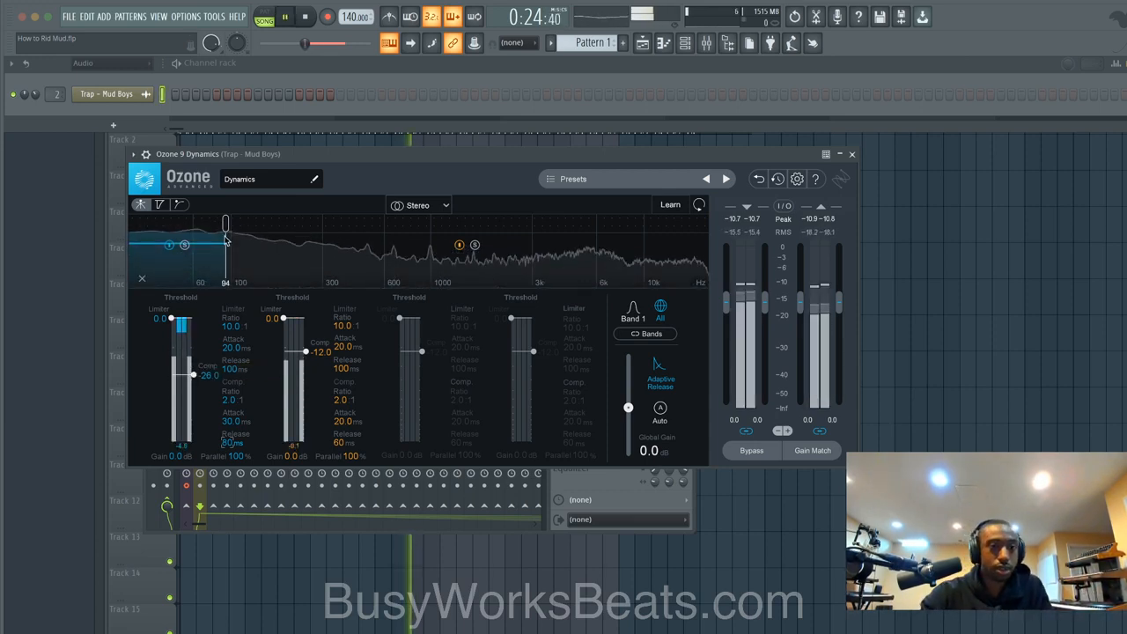
key(space)
drag(226, 236, 210, 223)
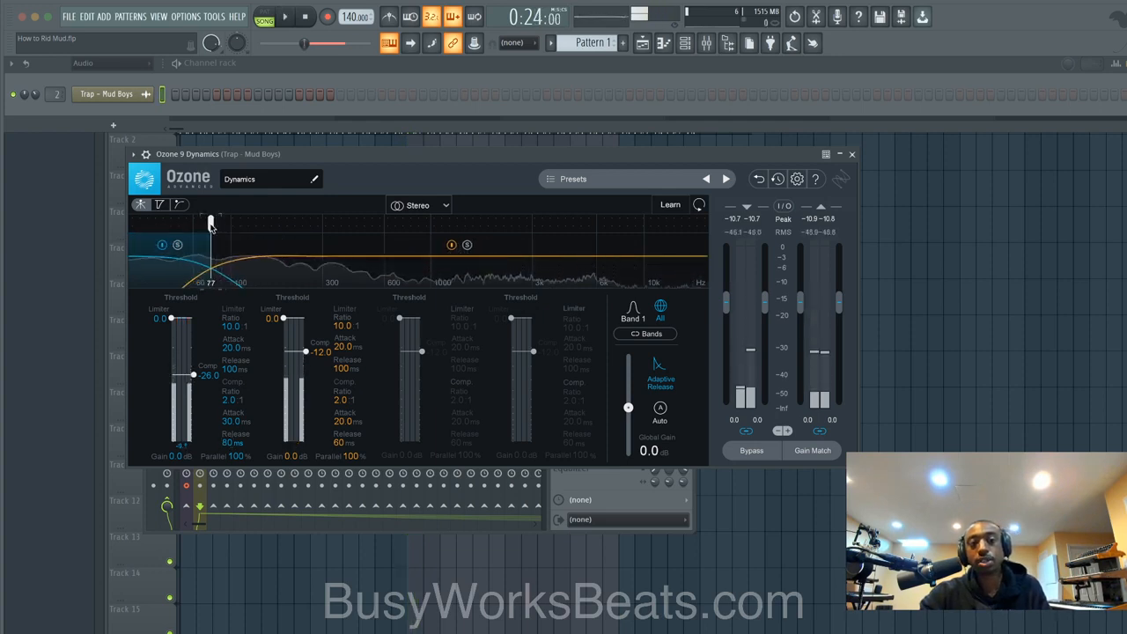
Step: Try band 1's compressor threshold at about -33.5 dB during playback and settle it at about -28 dB
key(space)
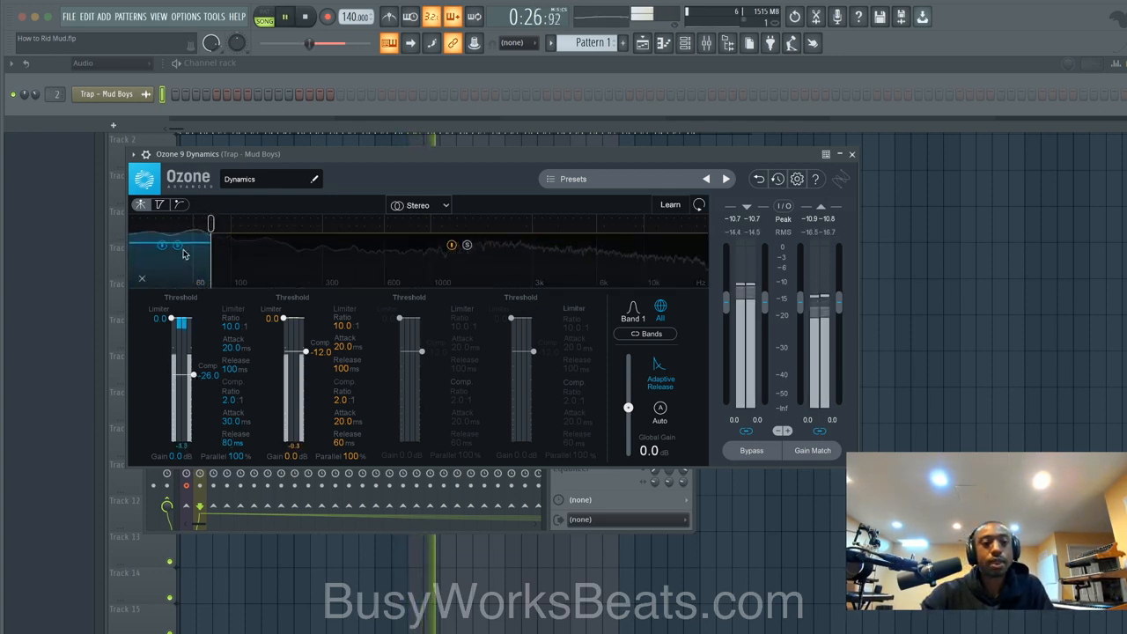
drag(193, 375, 194, 384)
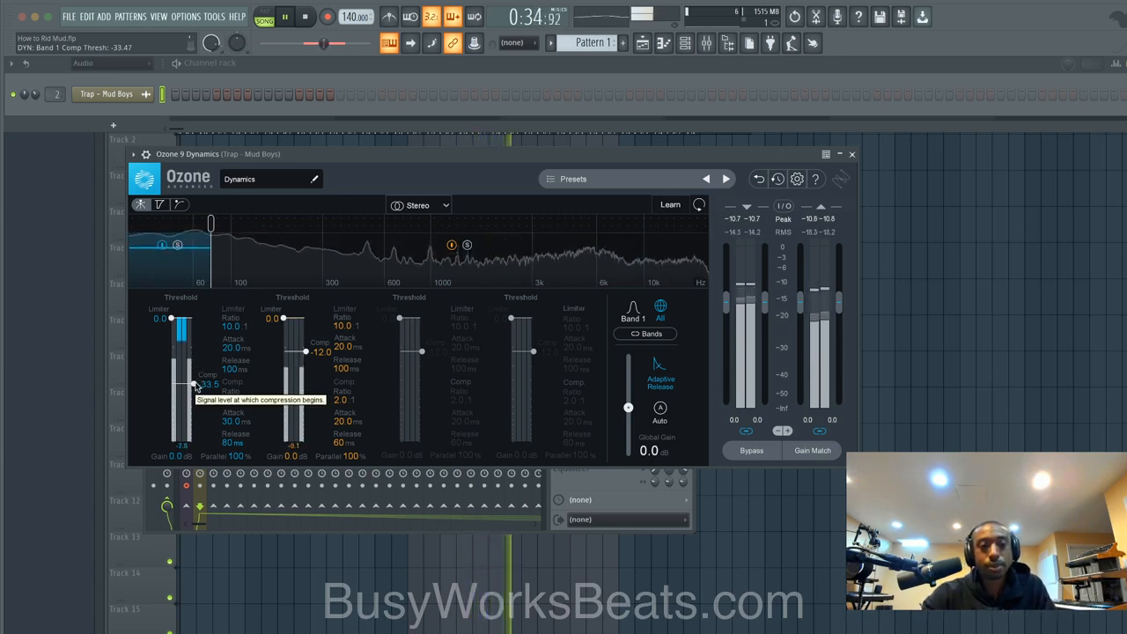
drag(197, 387, 195, 378)
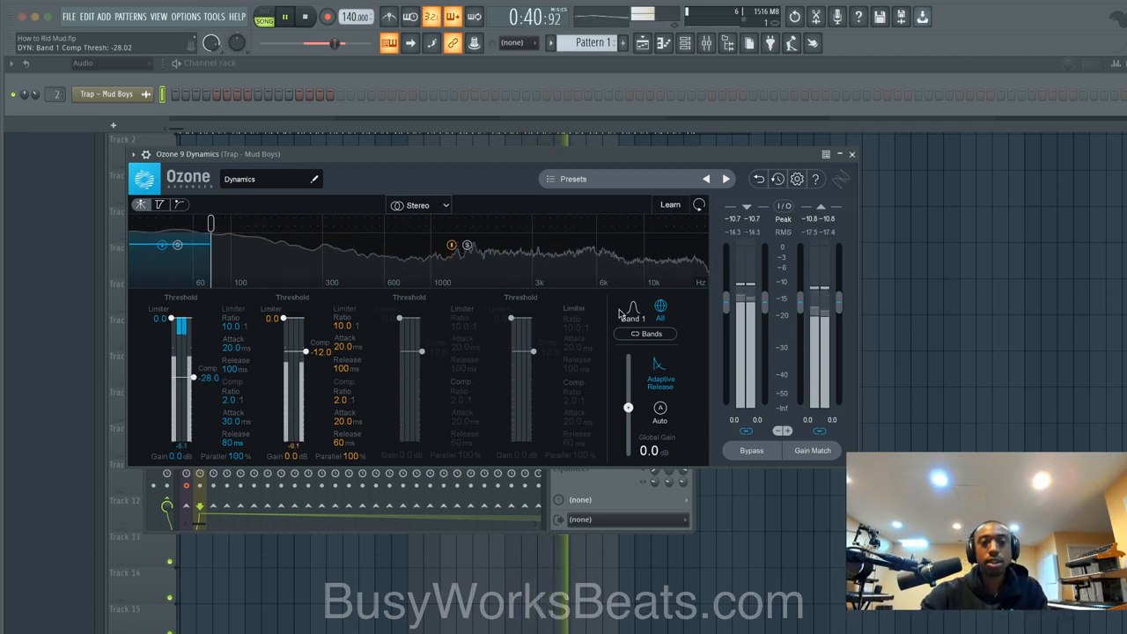
Step: Compare the beat with the dynamics processing bypassed and active during playback
click(762, 451)
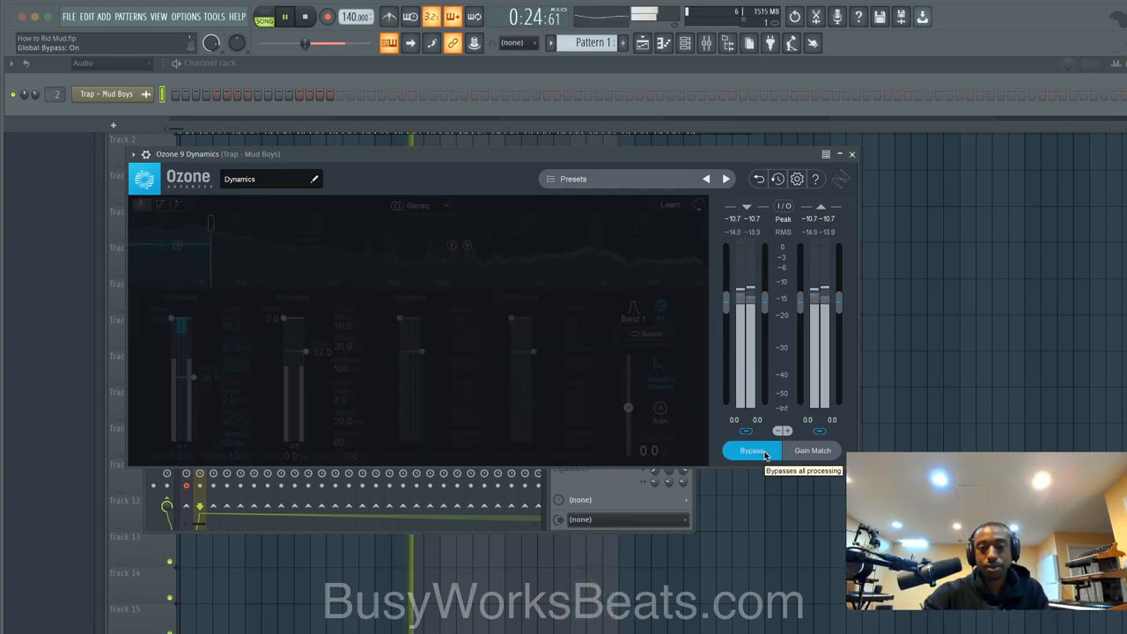
click(753, 450)
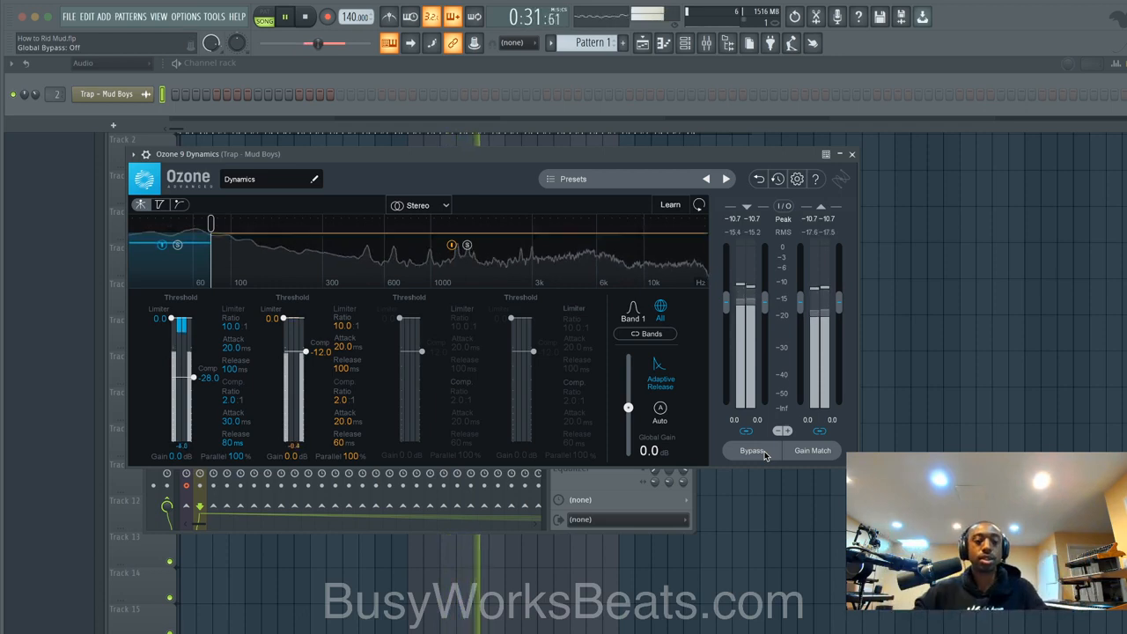
key(space)
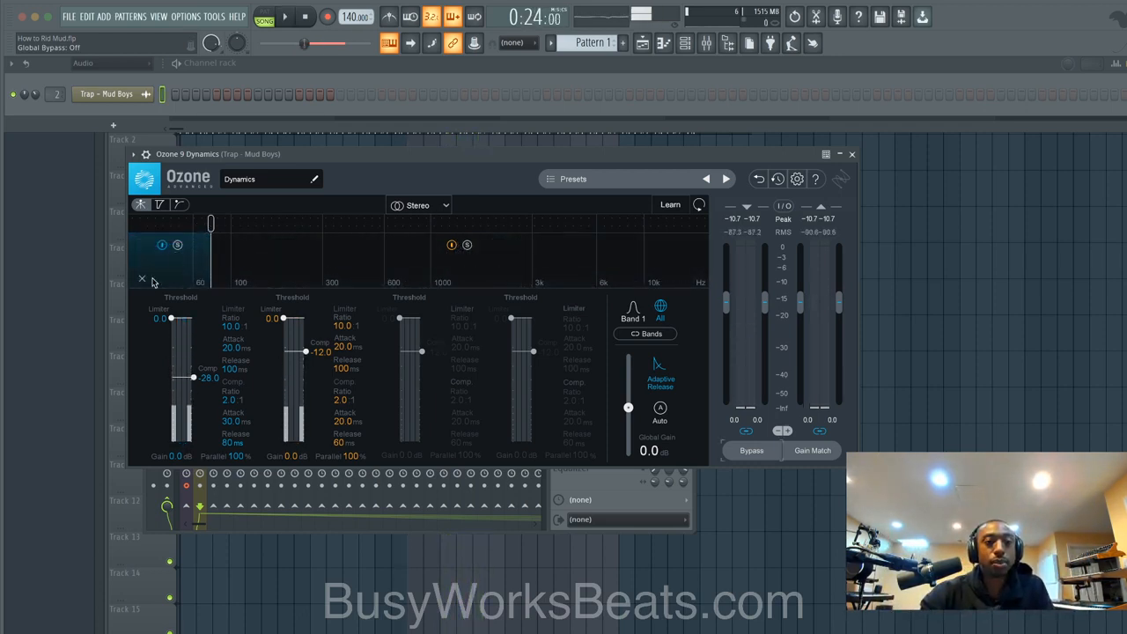
Step: Switch the dynamics to Mid/Side mode, audition the Side channel, and split its spectrum at about 116 Hz
click(418, 205)
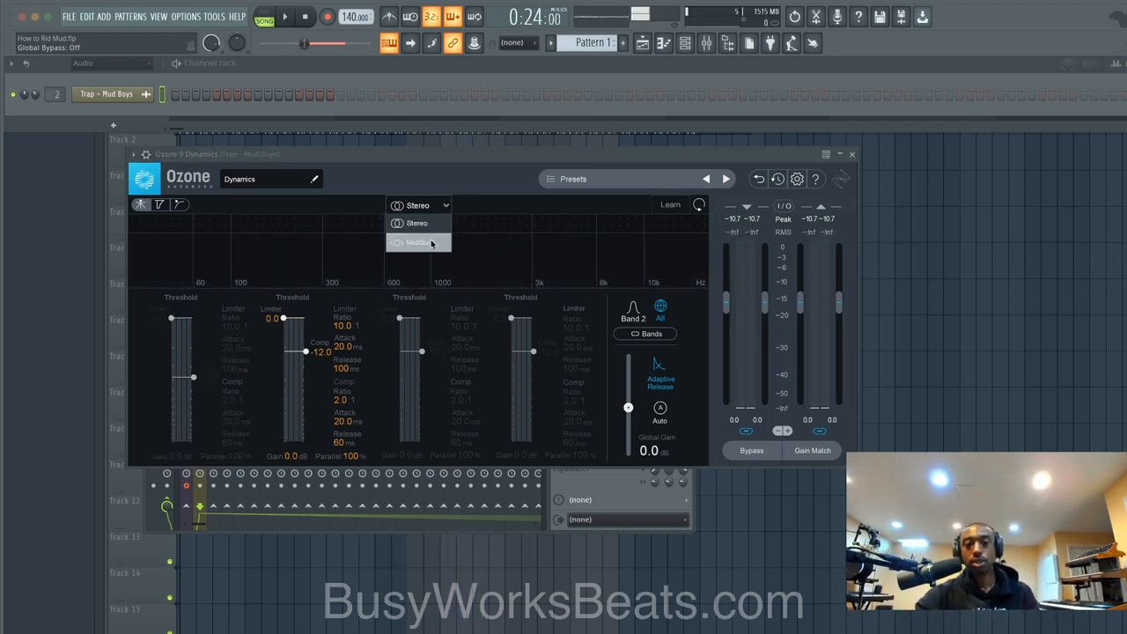
click(428, 239)
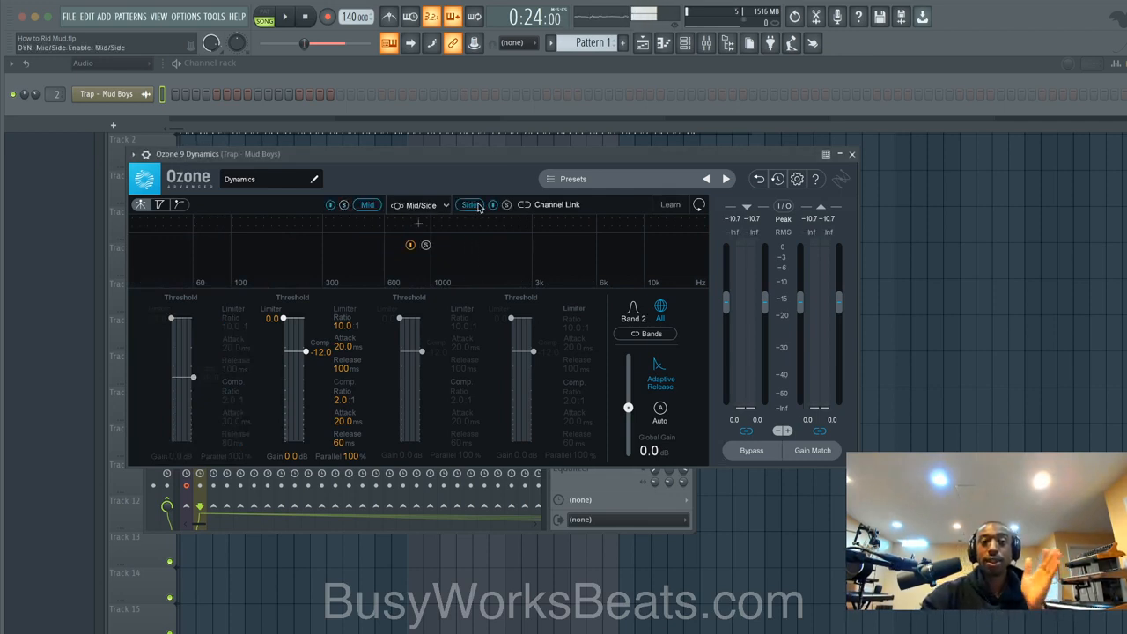
key(space)
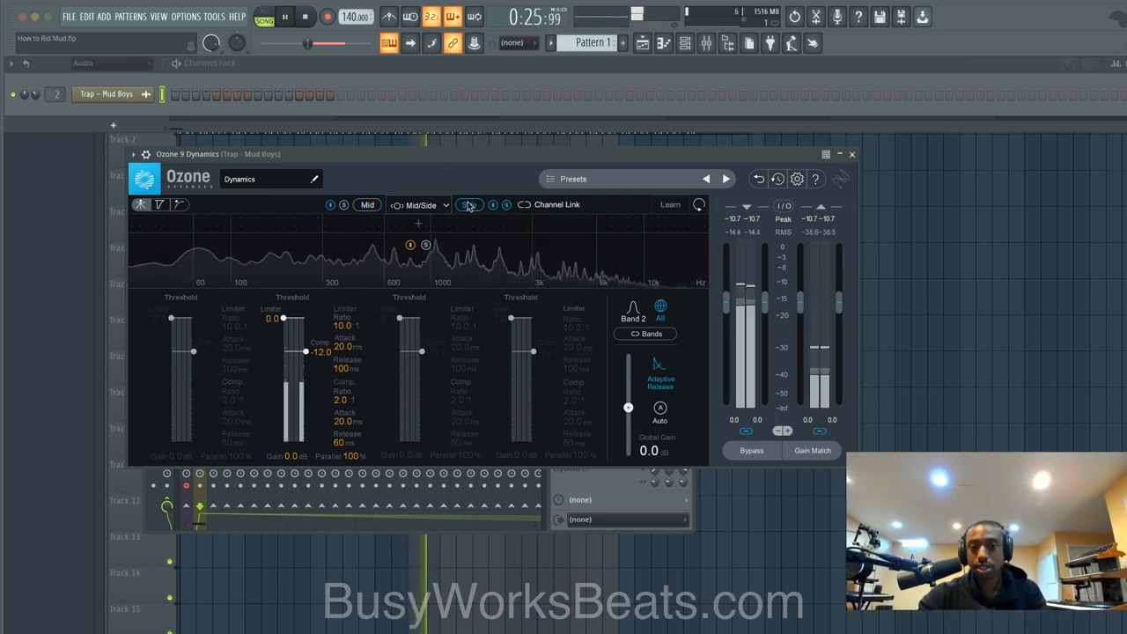
drag(447, 158, 451, 159)
key(space)
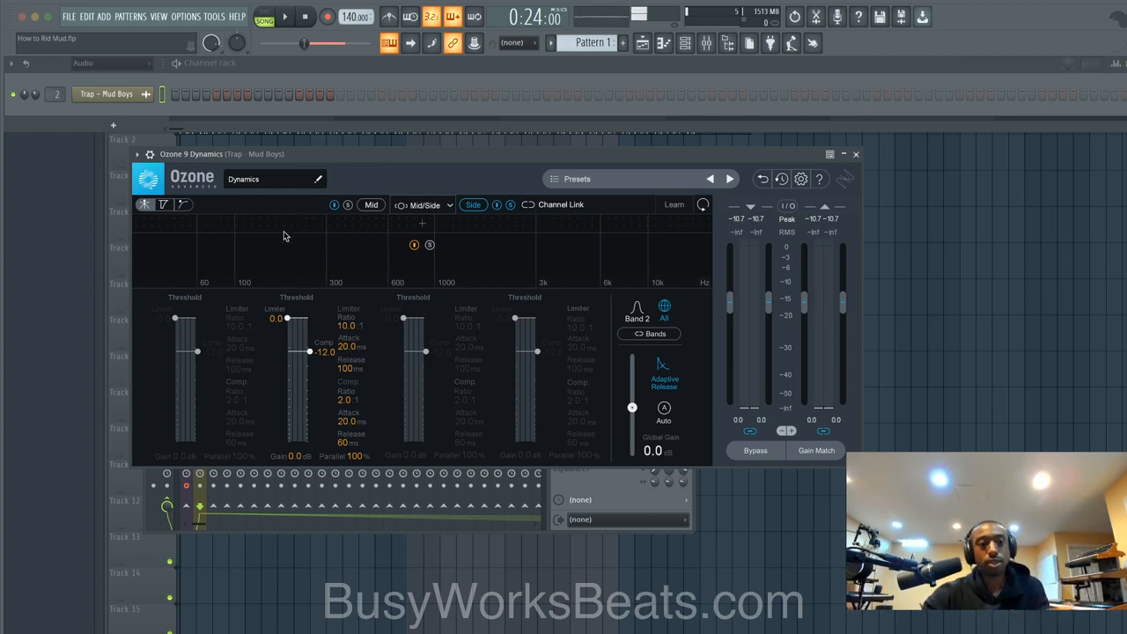
click(246, 223)
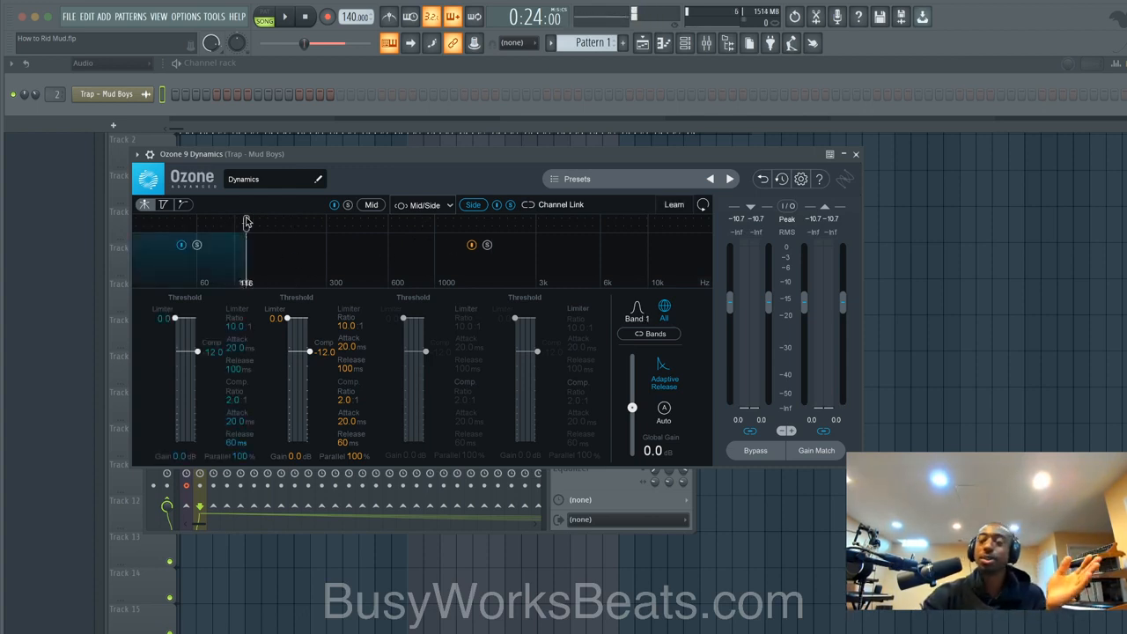
Step: Raise the Side channel's crossover to about 235 Hz during playback and audition band 1 in solo
key(space)
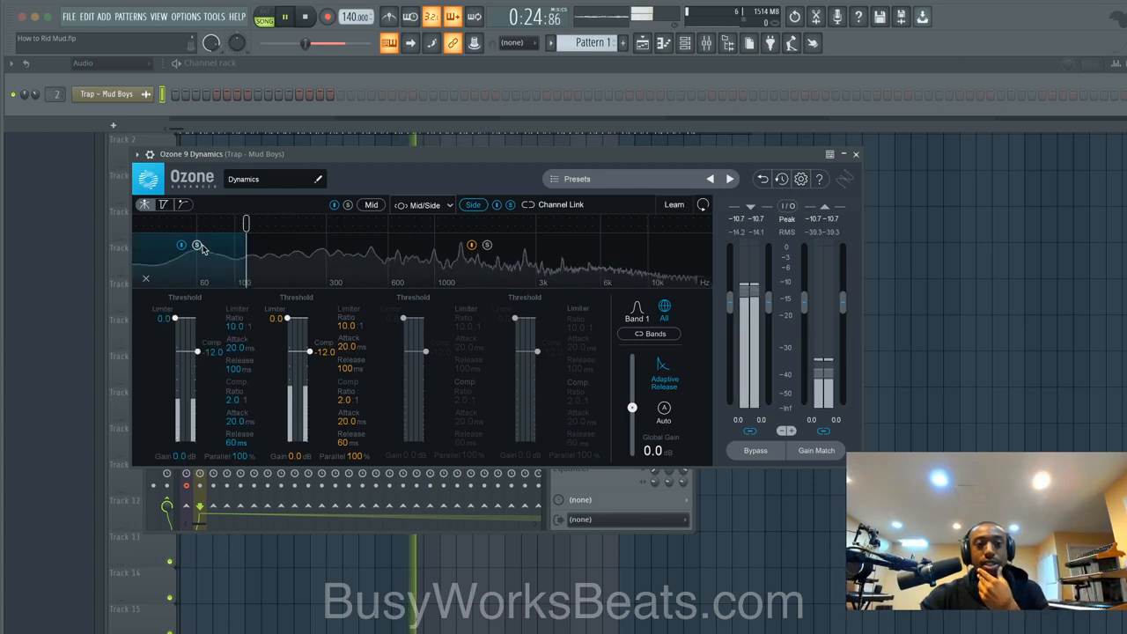
drag(243, 227, 305, 231)
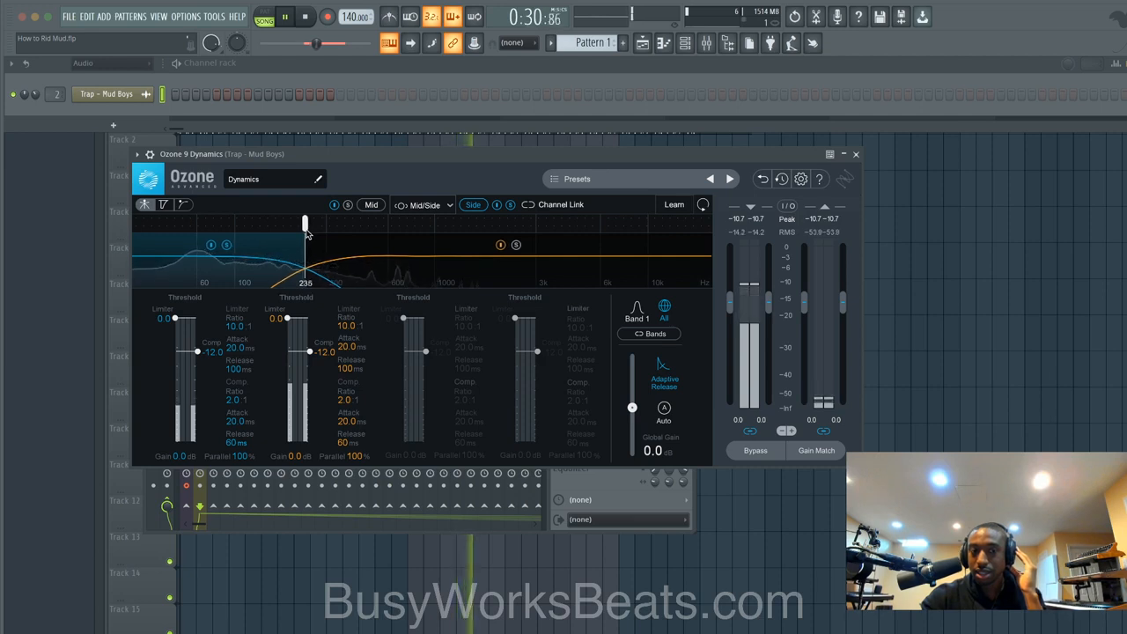
click(226, 245)
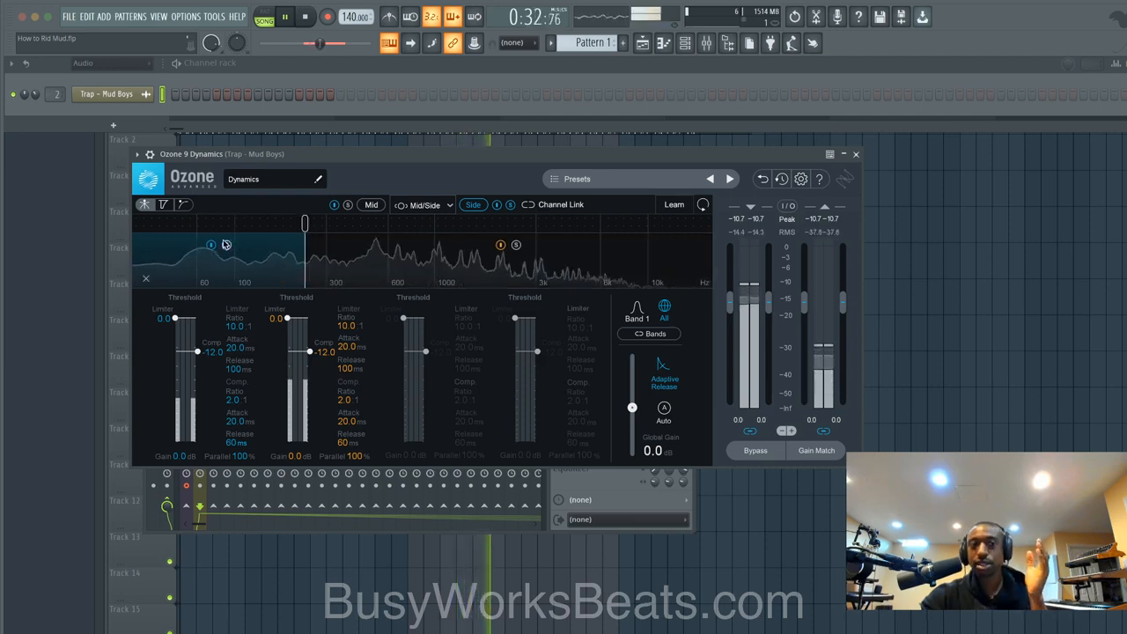
key(space)
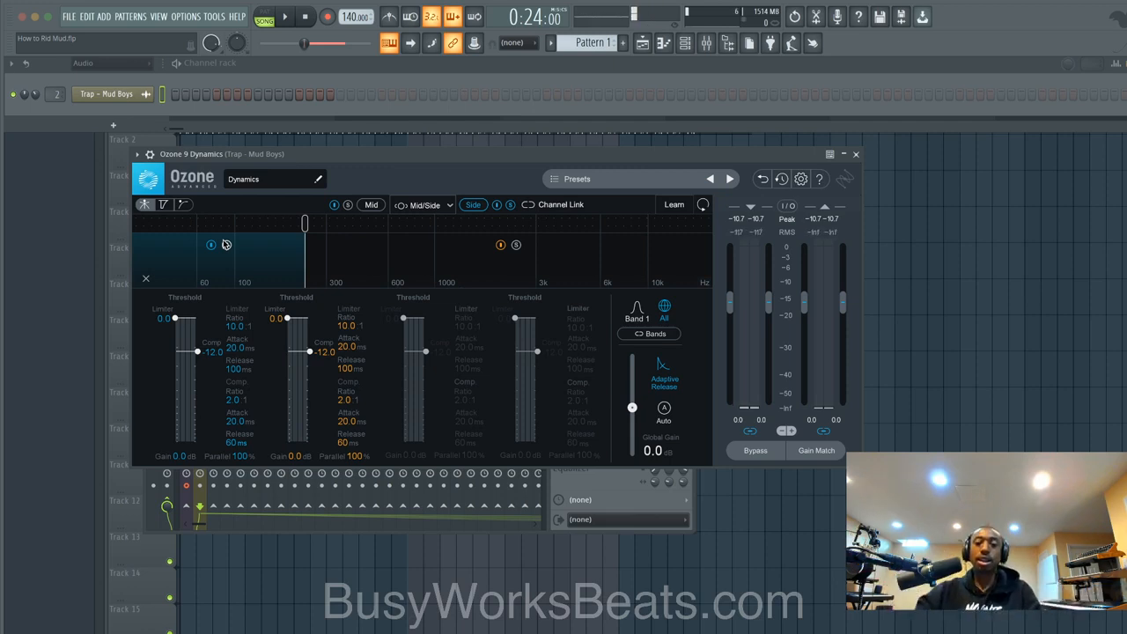
key(space)
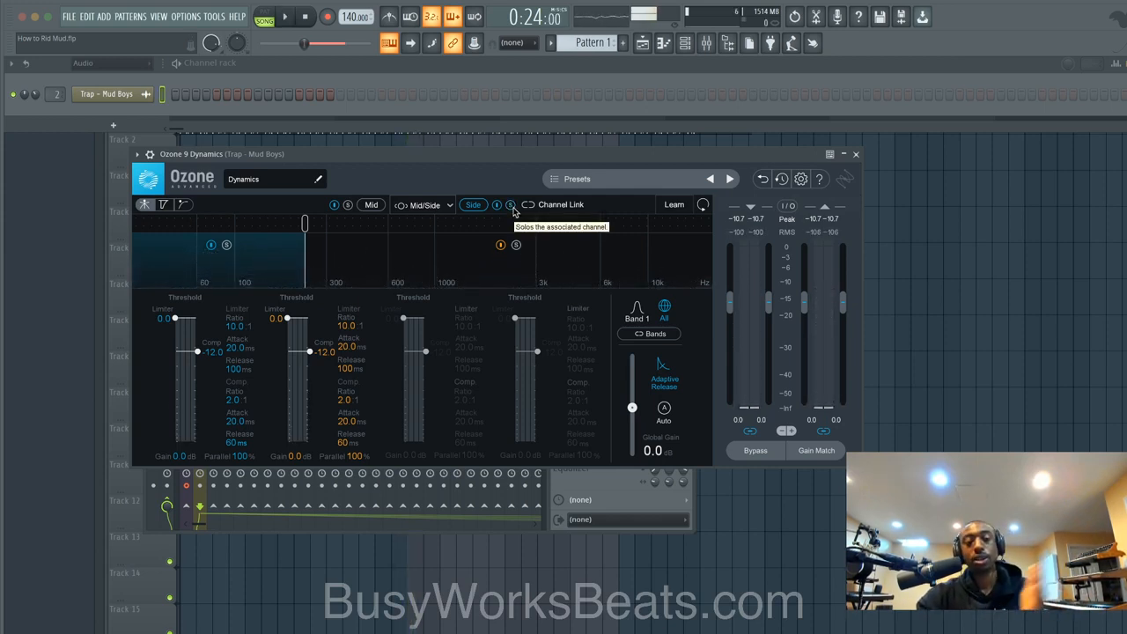
Step: Lower Side band 1's compressor threshold to about -67.5 dB during playback and nudge the crossover slightly higher
key(space)
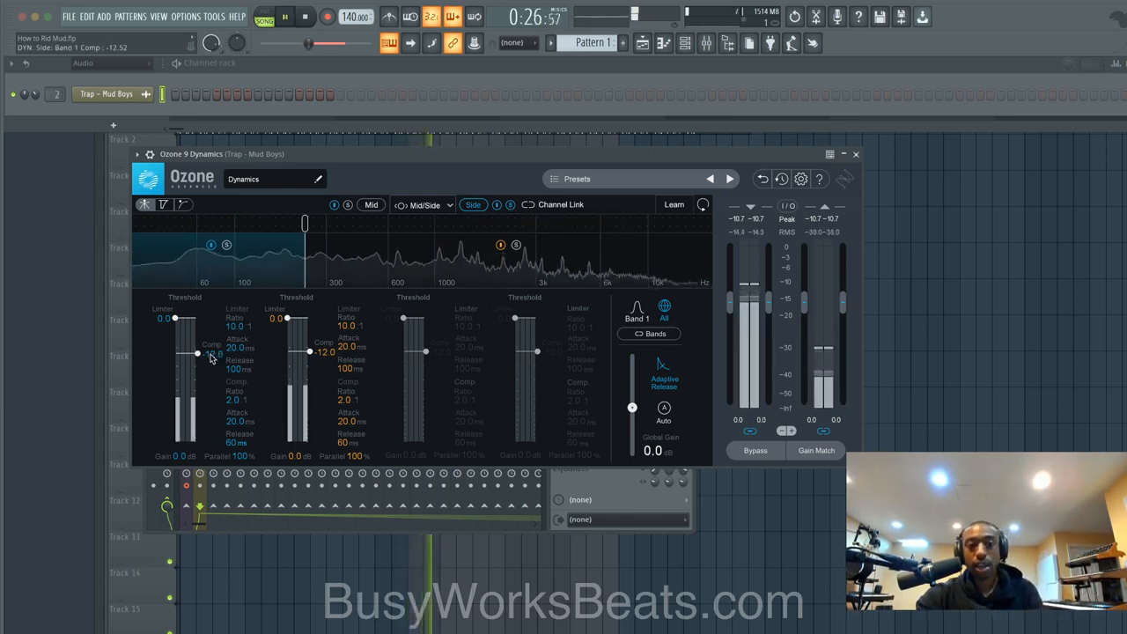
drag(213, 352, 211, 416)
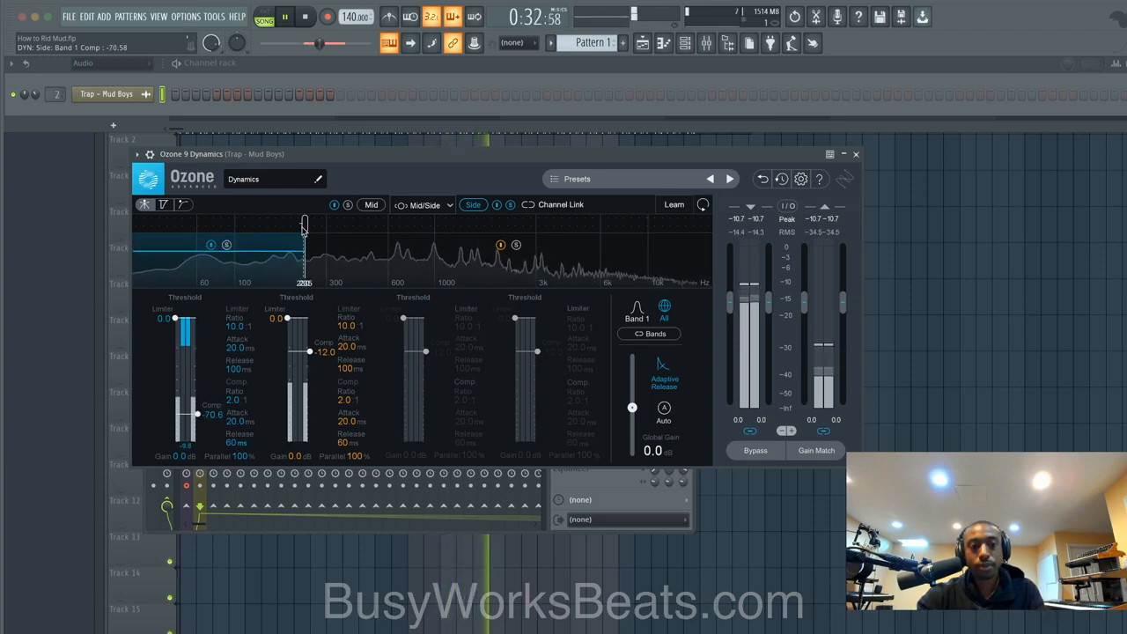
drag(305, 224, 315, 231)
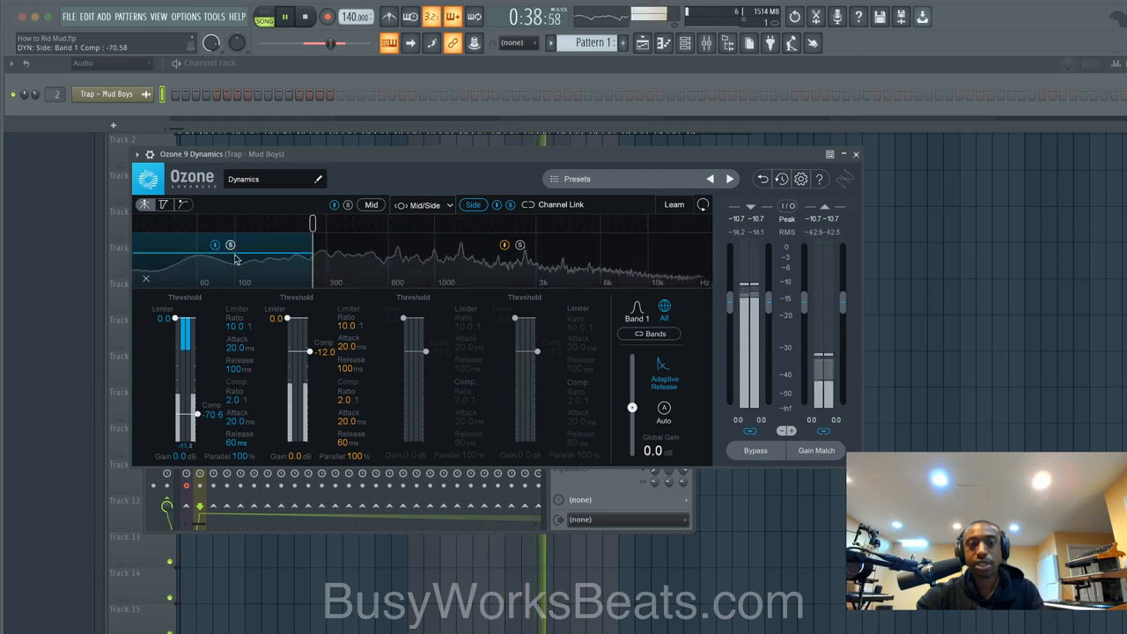
drag(200, 417, 200, 415)
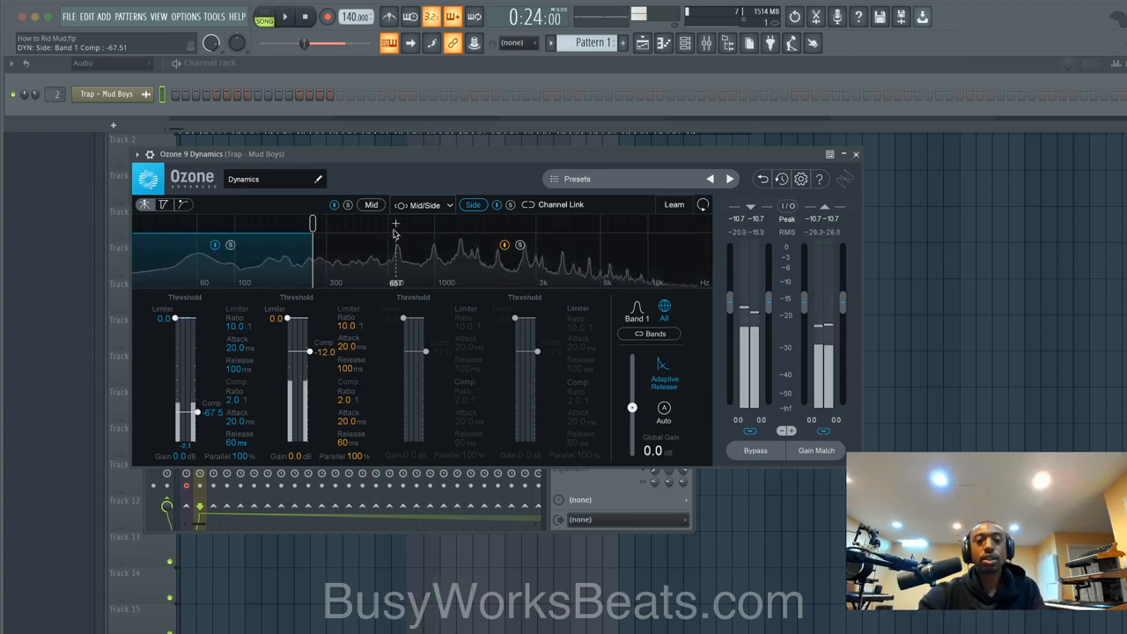
Step: Switch to the Mid channel, try band 1's compressor threshold at about -11 and -33.5 dB during playback, and settle it at about -26.5 dB
click(372, 206)
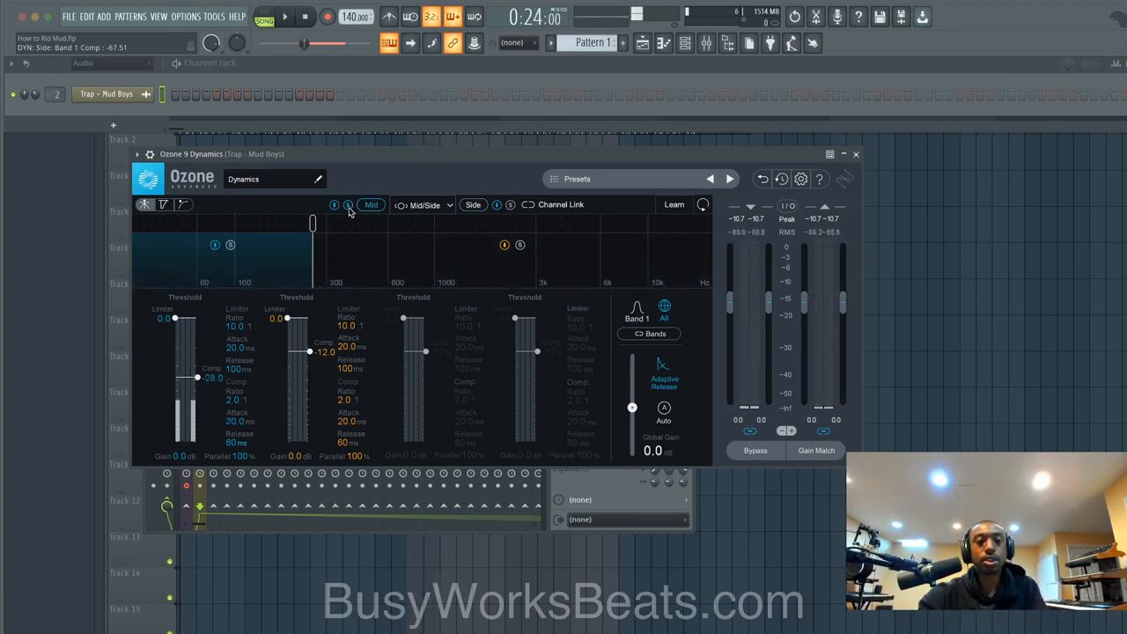
key(space)
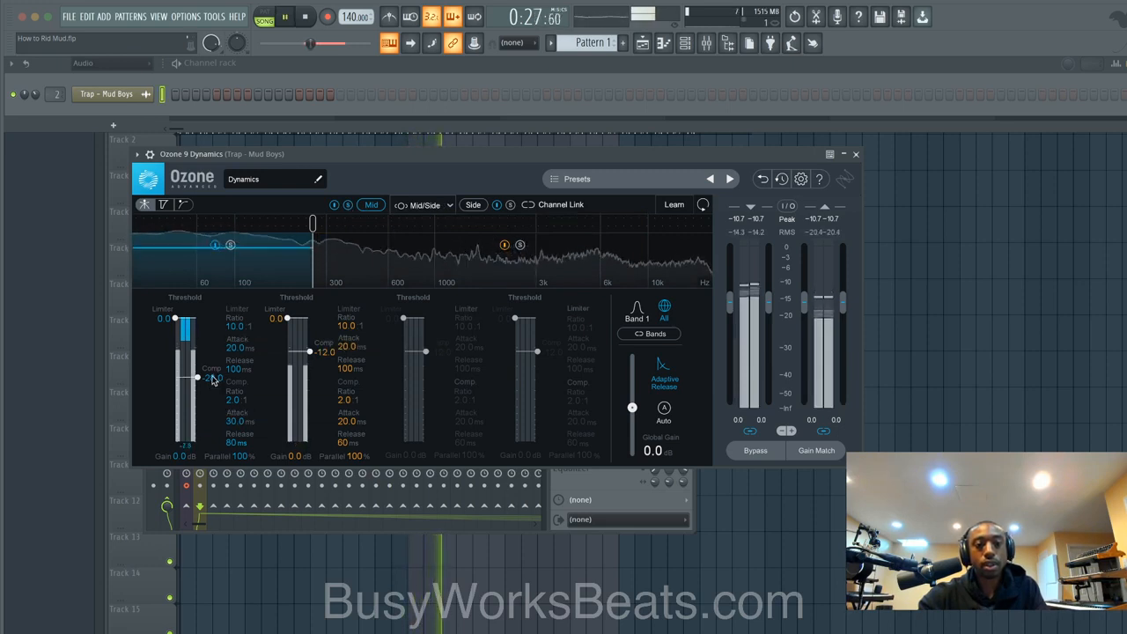
drag(212, 379, 212, 351)
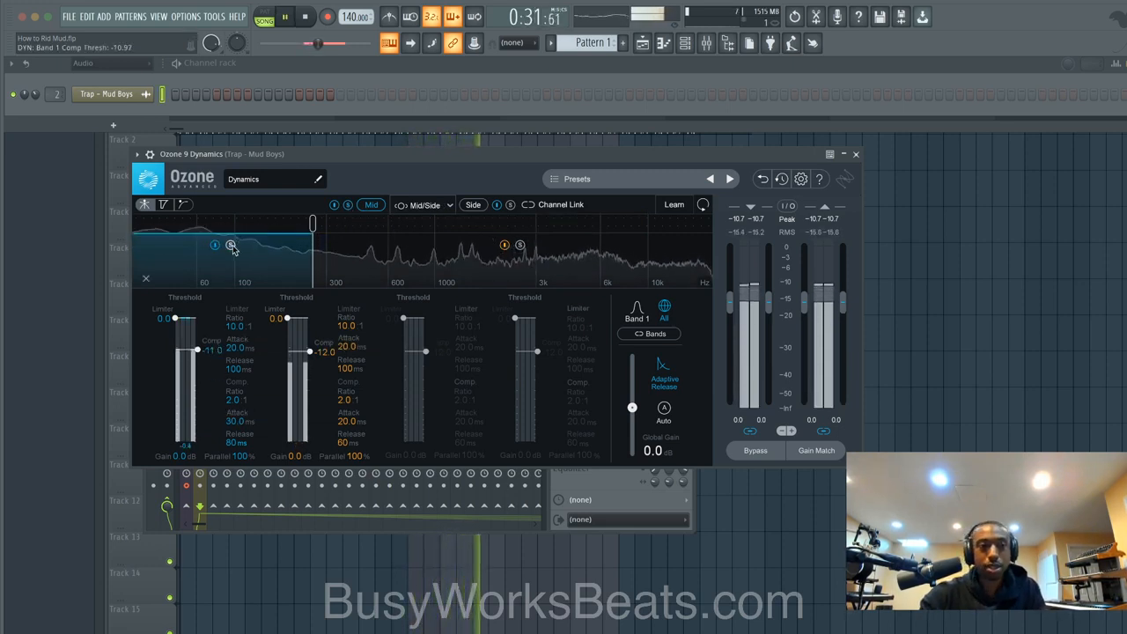
drag(199, 349, 199, 387)
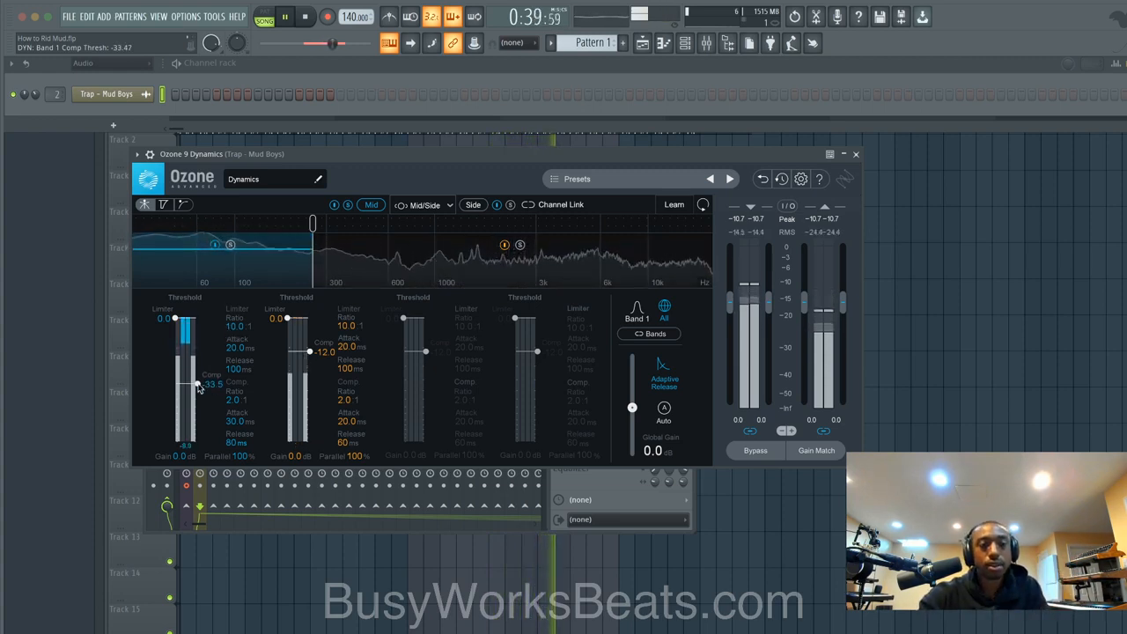
drag(199, 388, 199, 378)
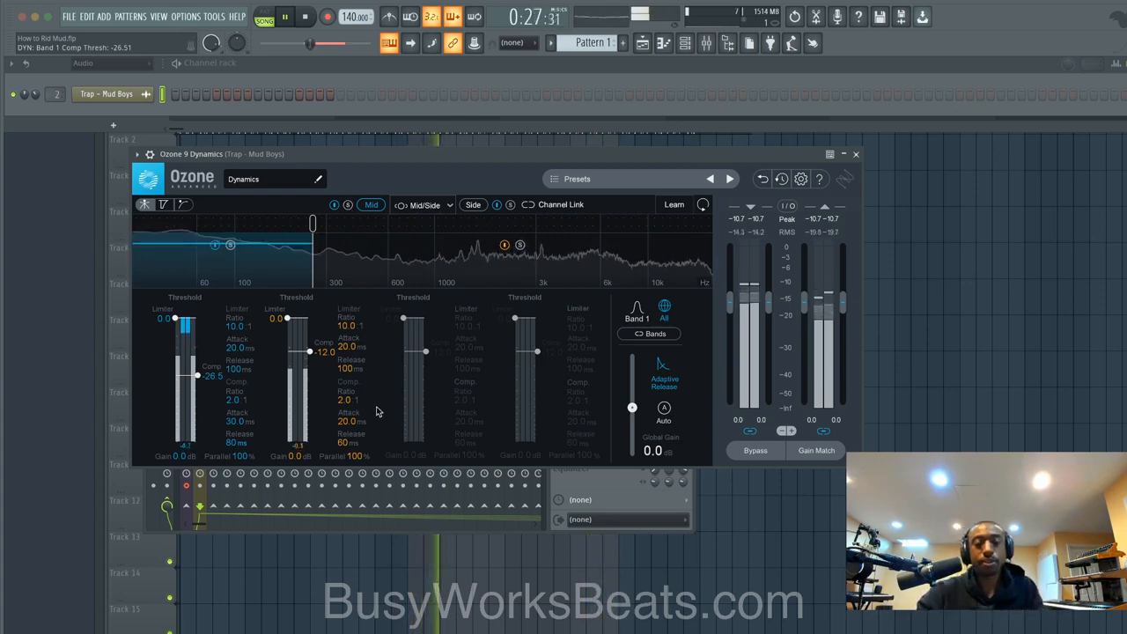
Step: Set the Side channel's band 1 compressor attack to 30 ms and release to 80 ms
click(473, 205)
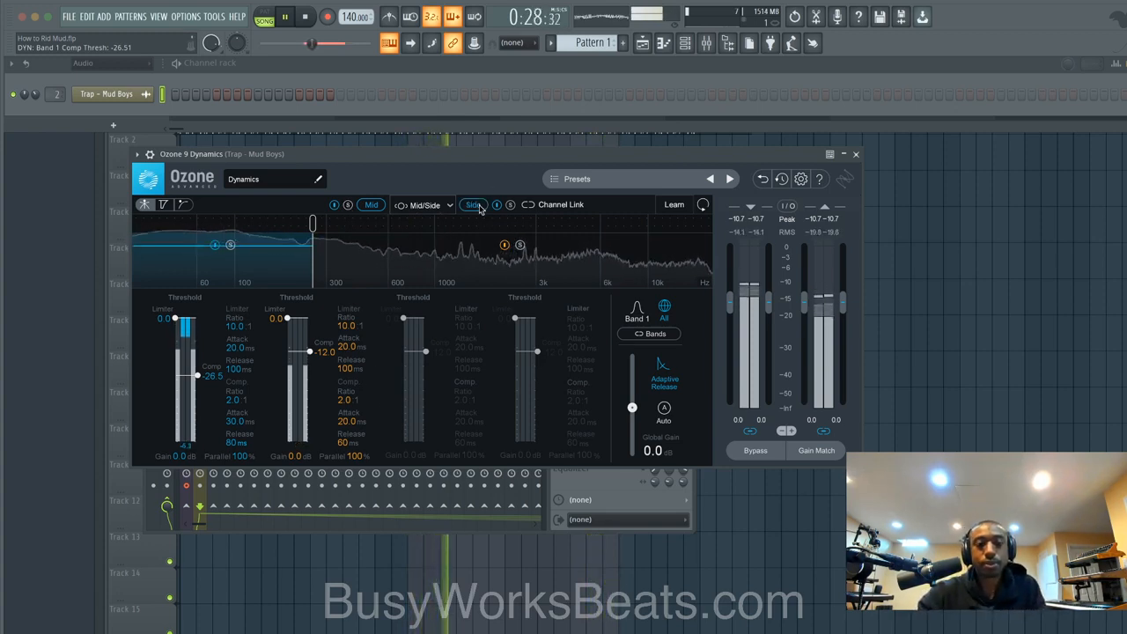
double_click(236, 421)
text(30)
key(Return)
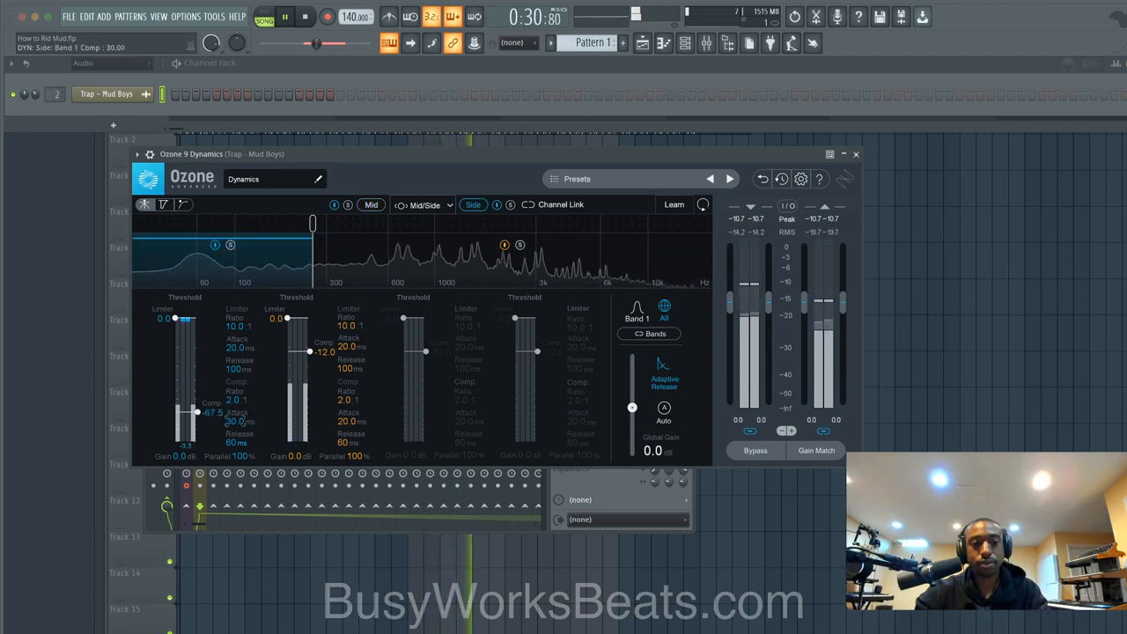
double_click(236, 443)
text(80)
key(Return)
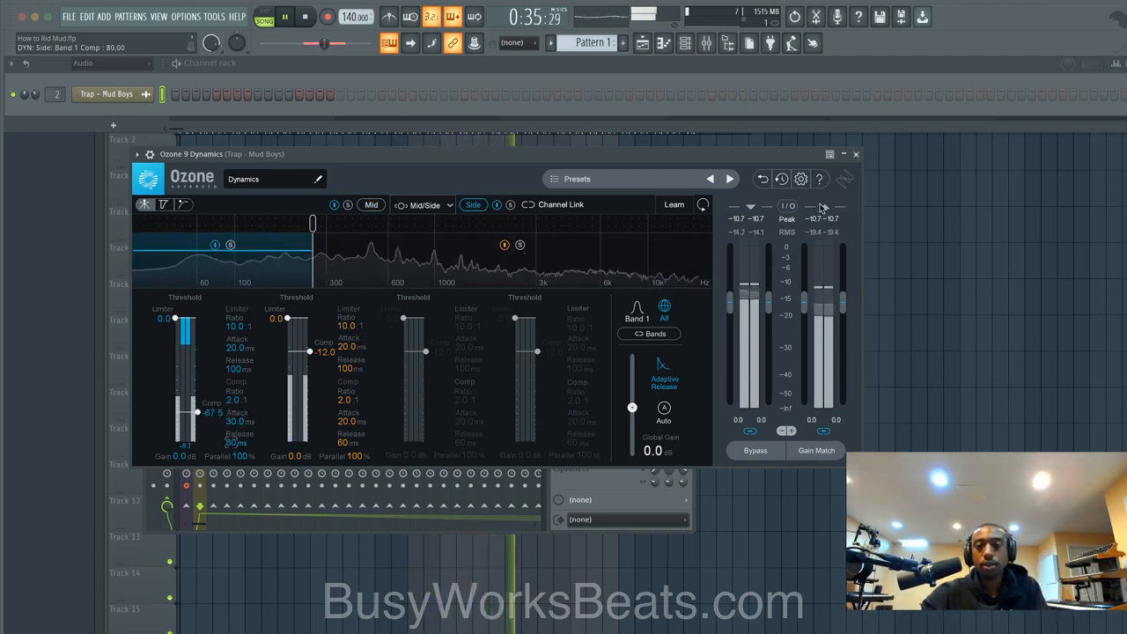
Step: Stop playback, close the dynamics plugin, and load Ozone 9 Exciter in the track's second effect slot
key(space)
click(855, 154)
click(596, 226)
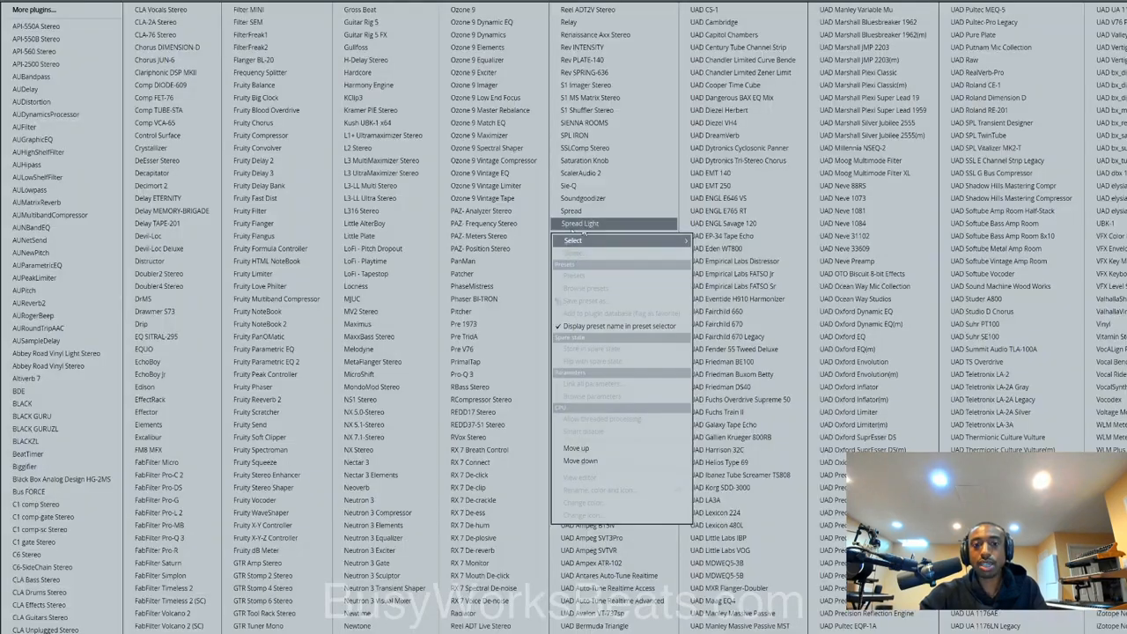
click(504, 72)
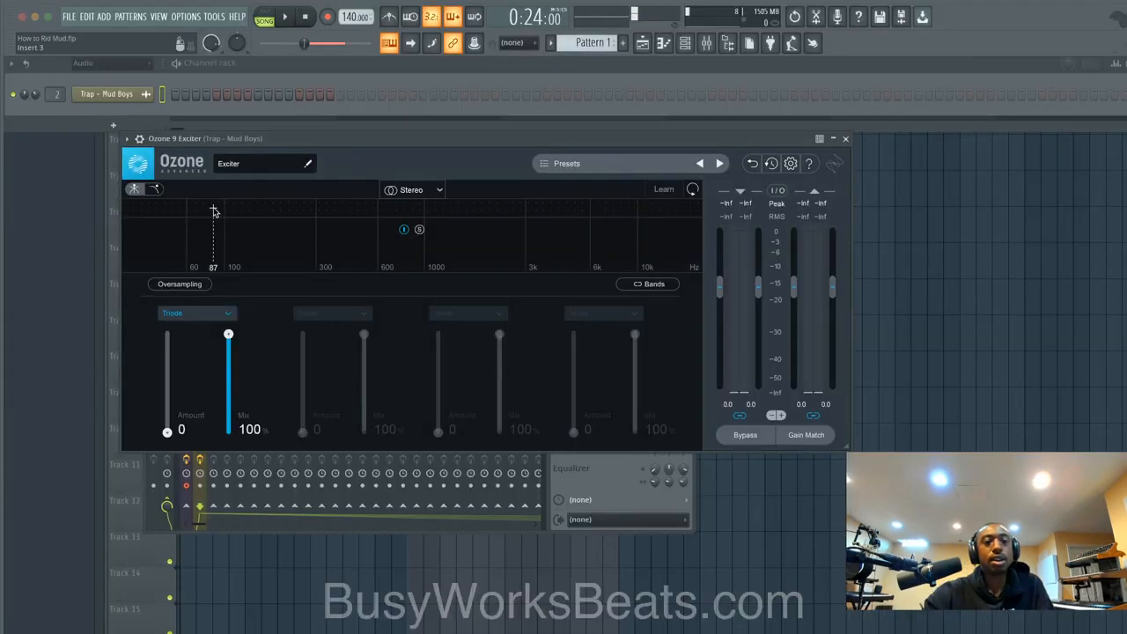
Step: Split the Exciter's spectrum at about 87 Hz and set band 1's Amount to about 9.3 and Mix to about 16.3% during playback
click(213, 212)
key(space)
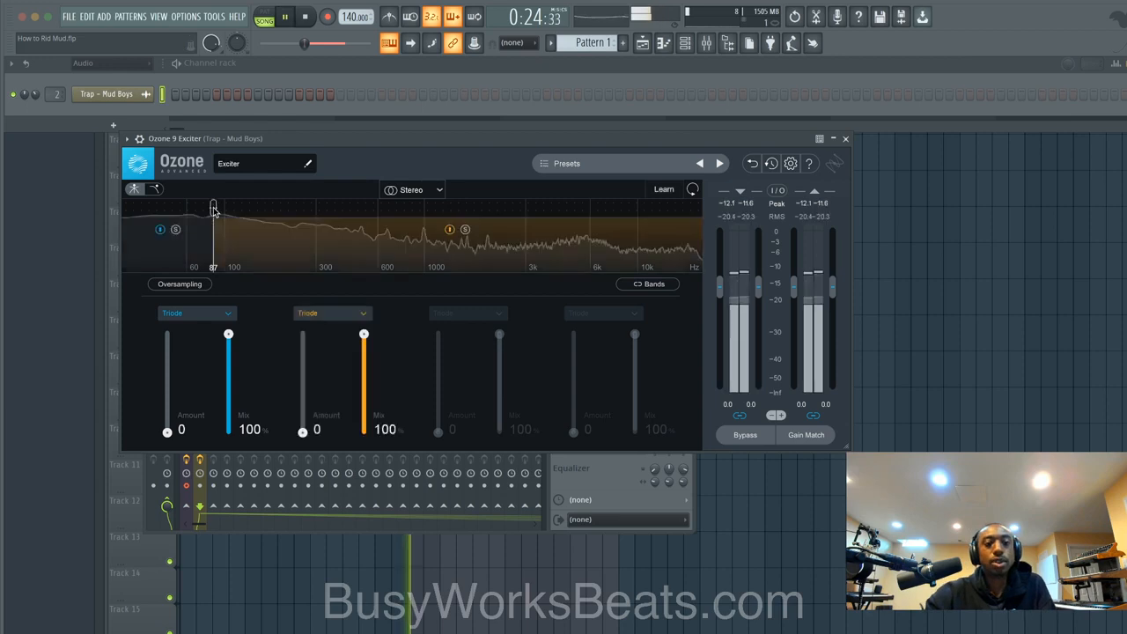
click(182, 313)
click(181, 313)
click(168, 371)
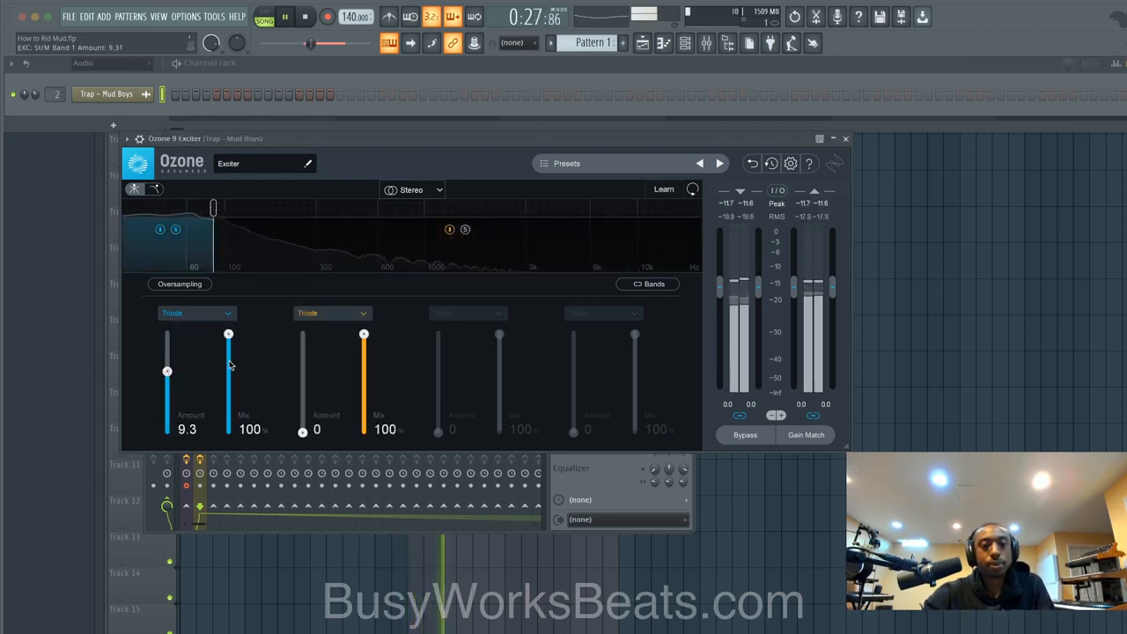
drag(230, 365, 229, 393)
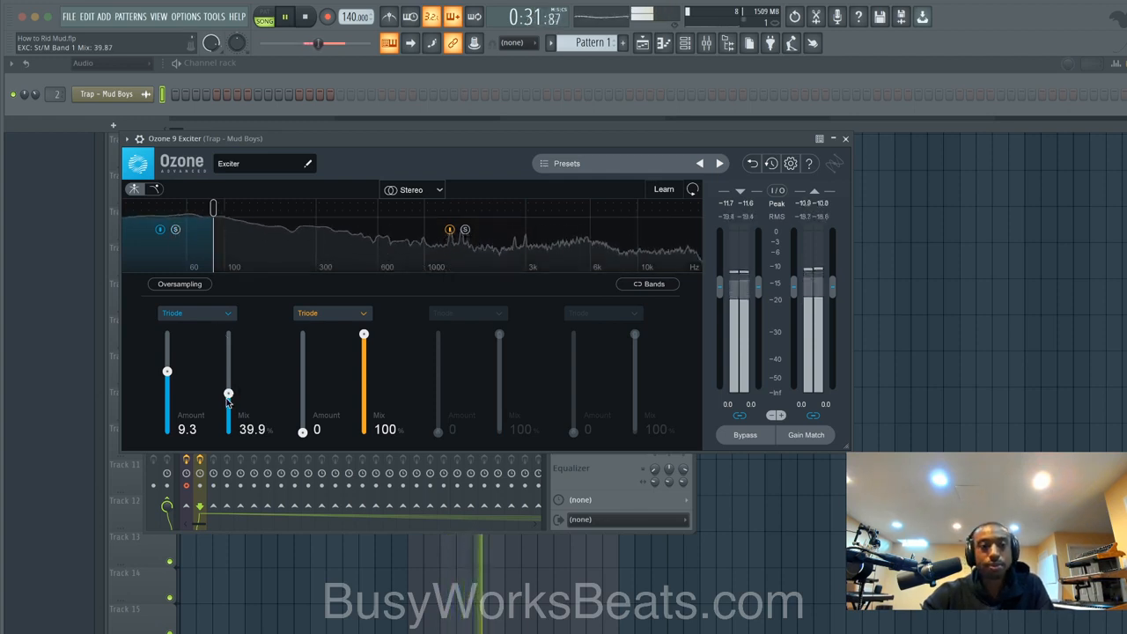
drag(228, 398, 230, 415)
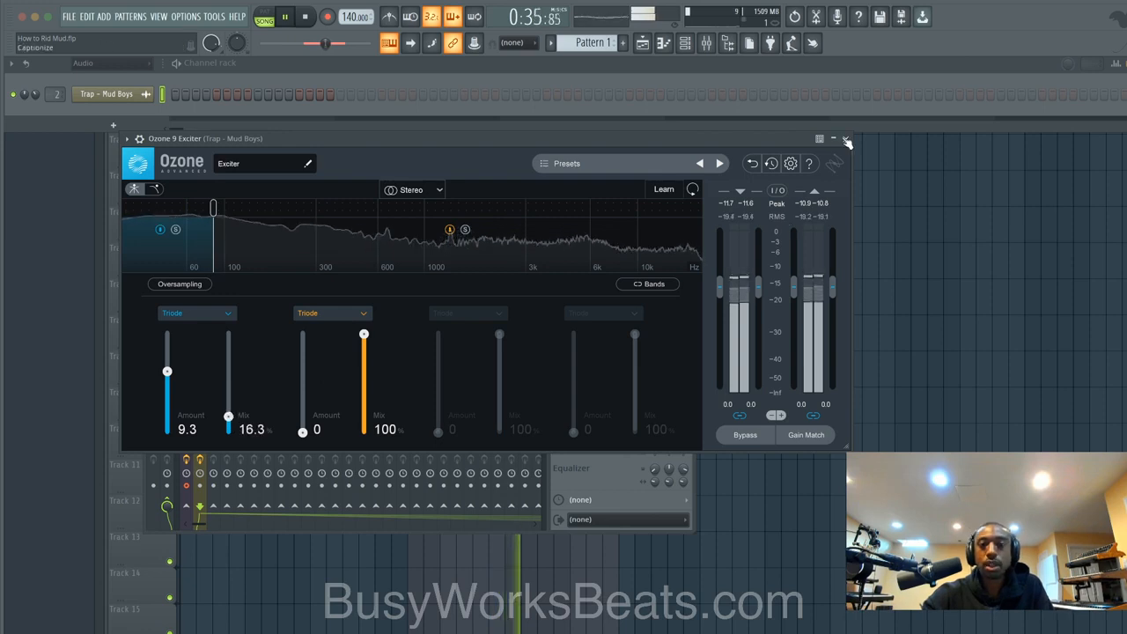
Step: Enable Oversampling in the Exciter and close its window
click(846, 141)
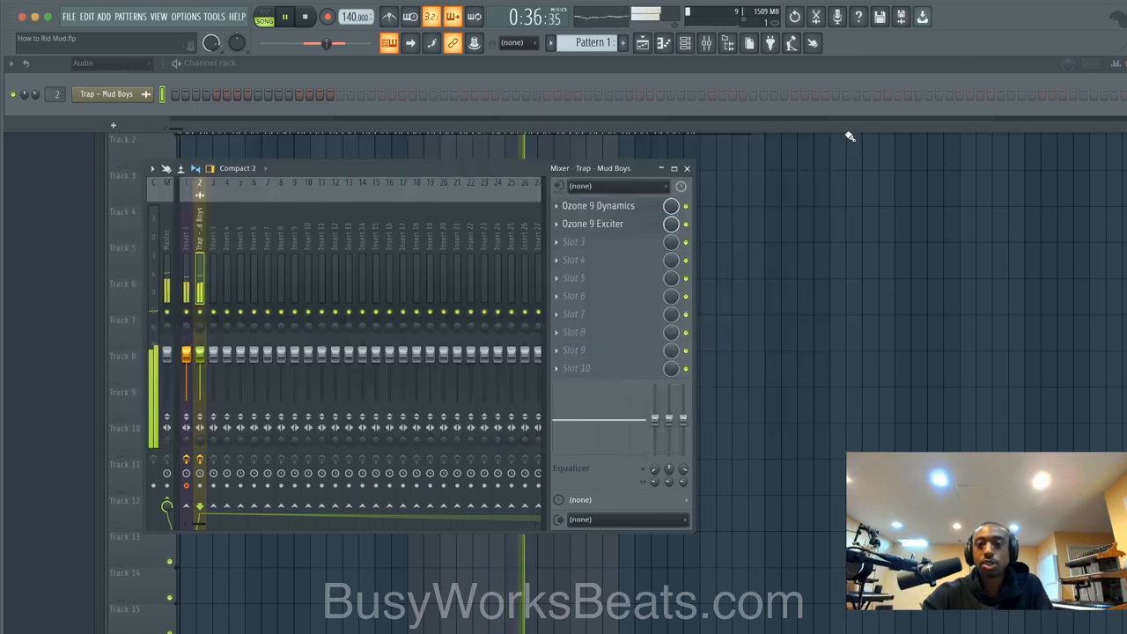
click(604, 228)
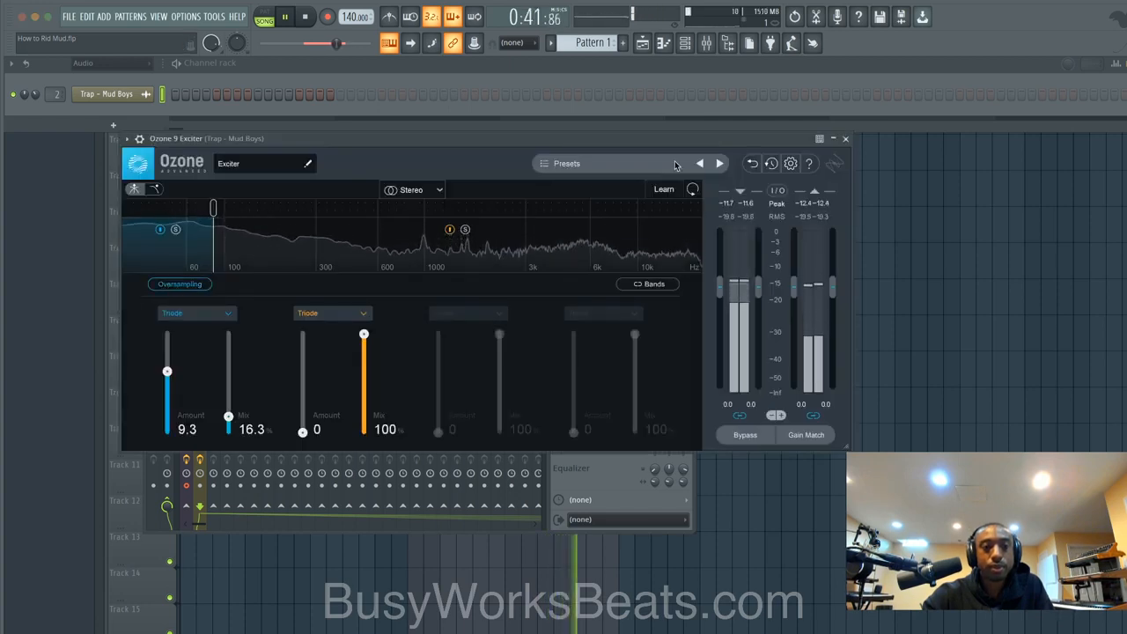
click(845, 139)
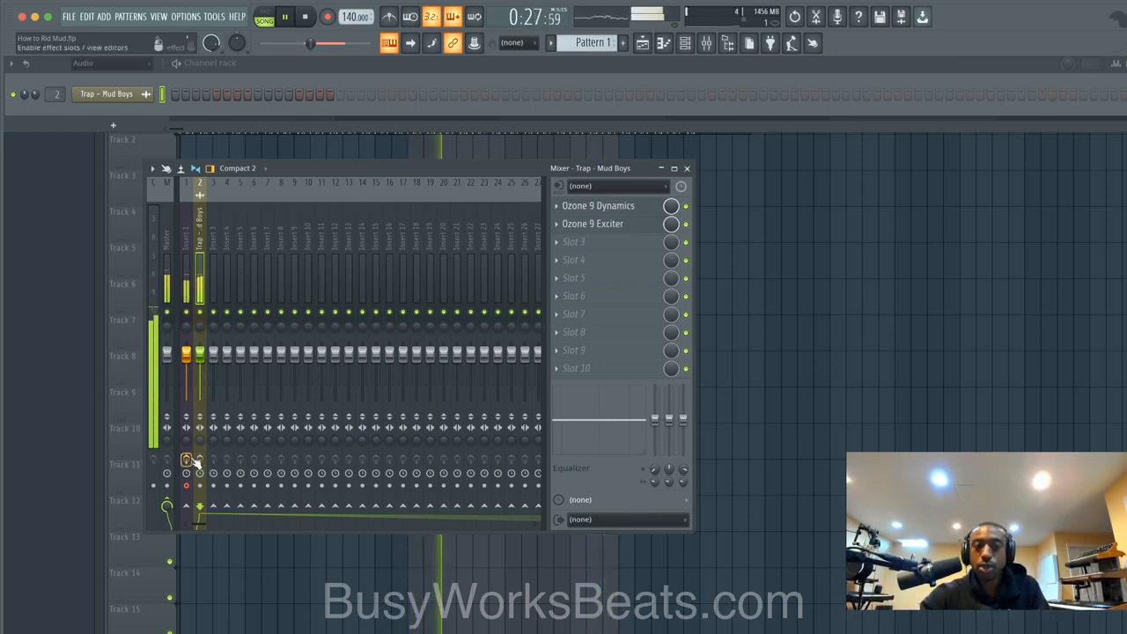
Step: Compare the beat with the Trap - Mud Boys track's effects bypassed and active during playback, toggling Insert 1's mute
key(space)
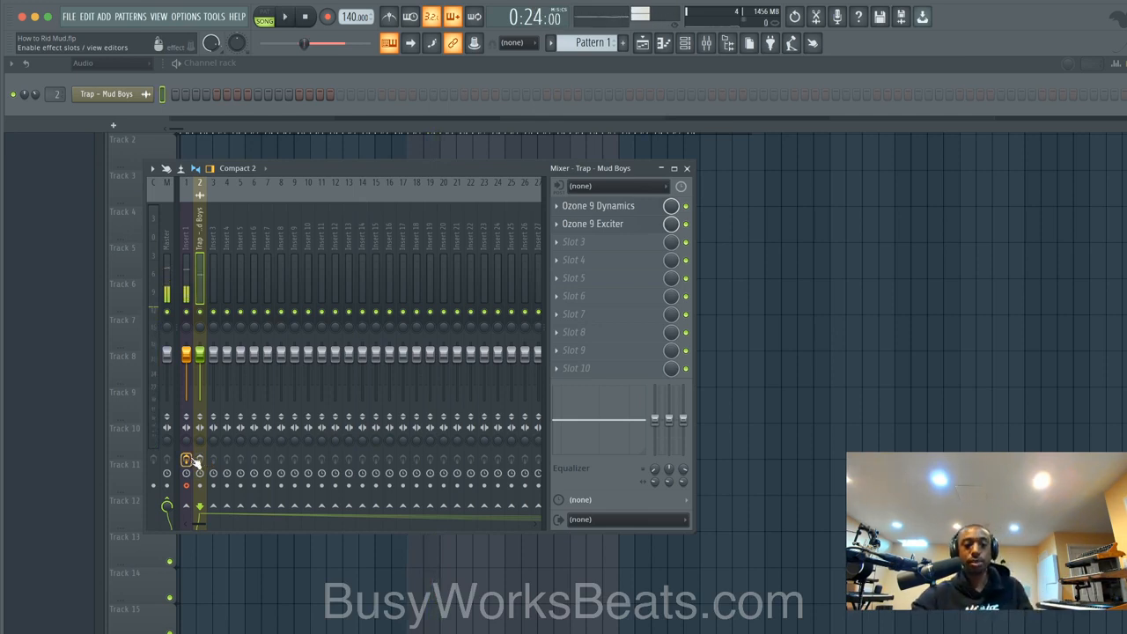
key(space)
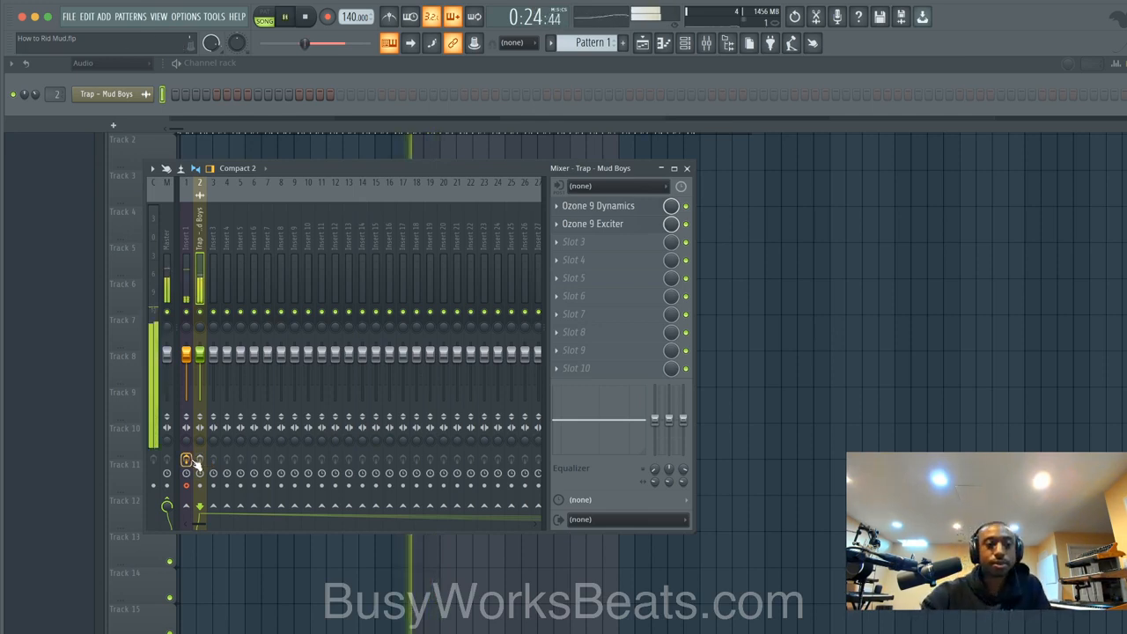
click(186, 312)
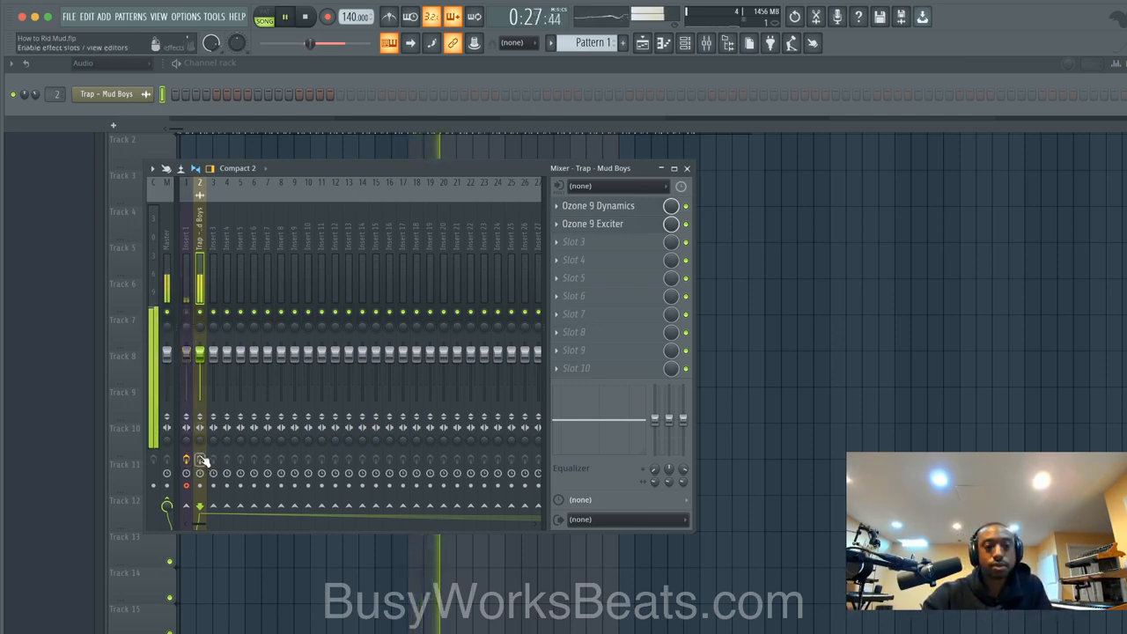
click(187, 312)
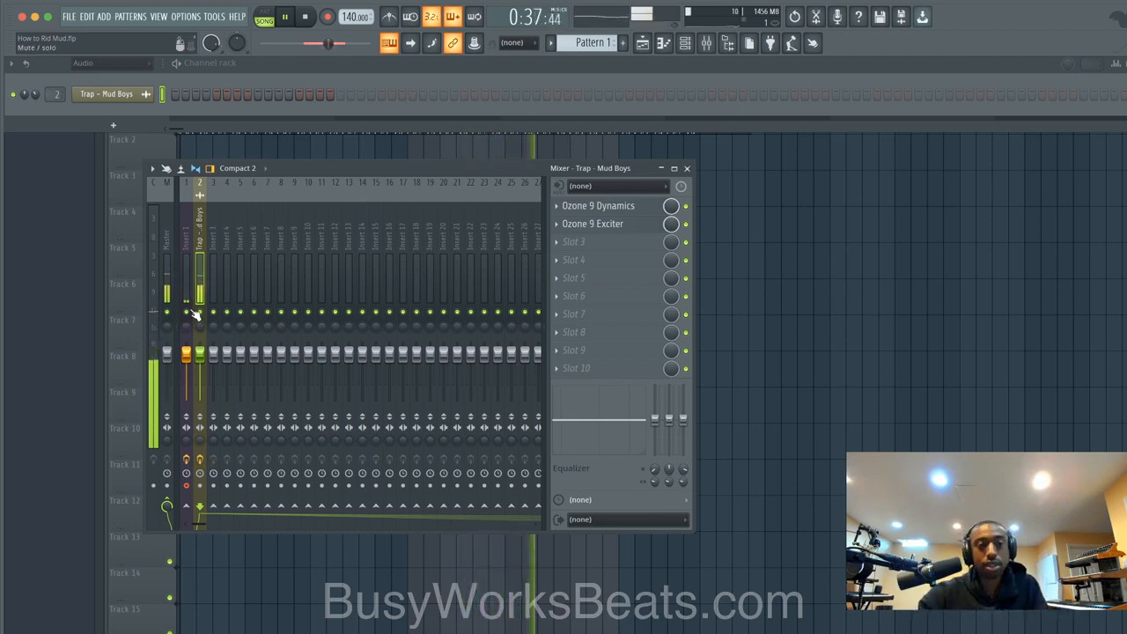
click(202, 459)
click(187, 313)
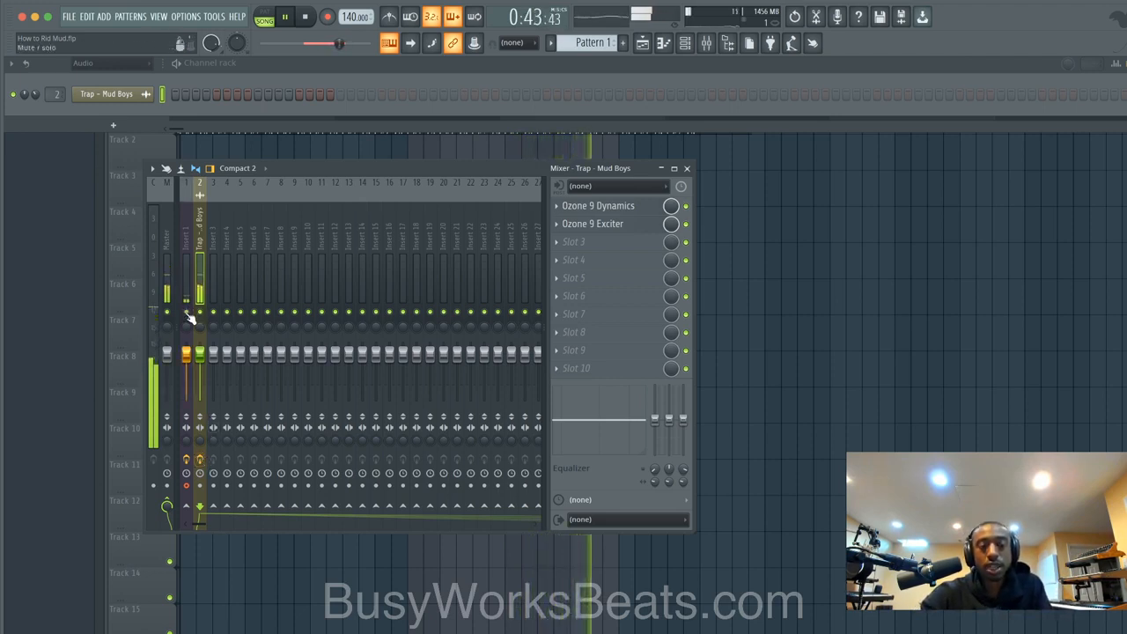